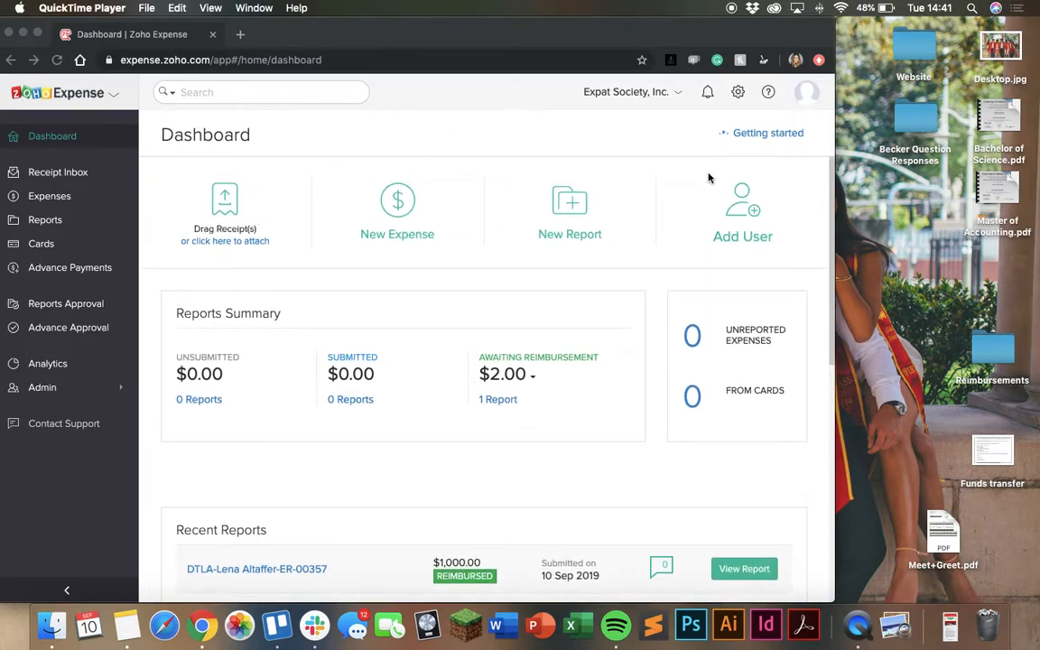
# Upload the Alc Tip image from the desktop into the Receipt Inbox as a new receipt
pyautogui.click(826, 34)
pyautogui.moveTo(826, 34); pyautogui.dragTo(668, 28)
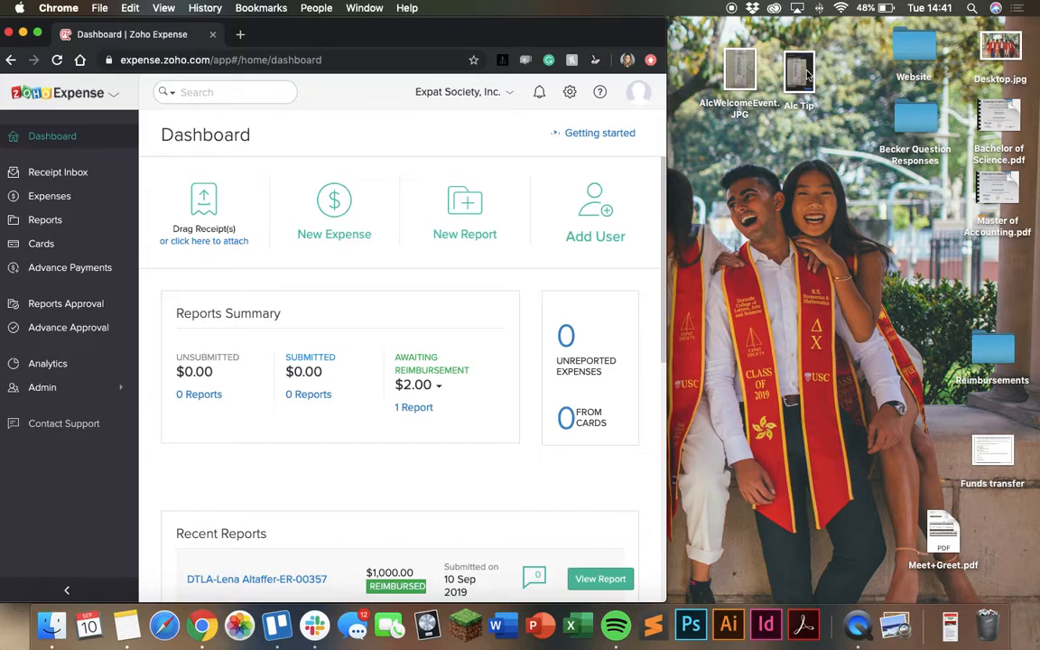
pyautogui.moveTo(810, 77); pyautogui.dragTo(188, 211)
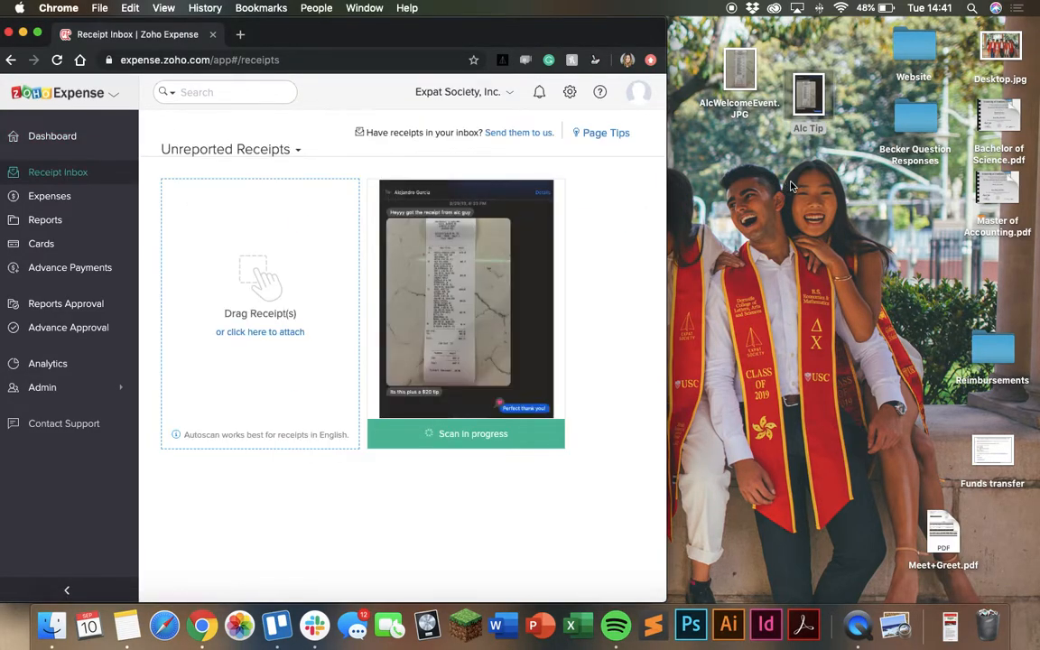
# Open and inspect the AlcWelcomeEvent and Alc Tip receipt images on the desktop
pyautogui.click(748, 72)
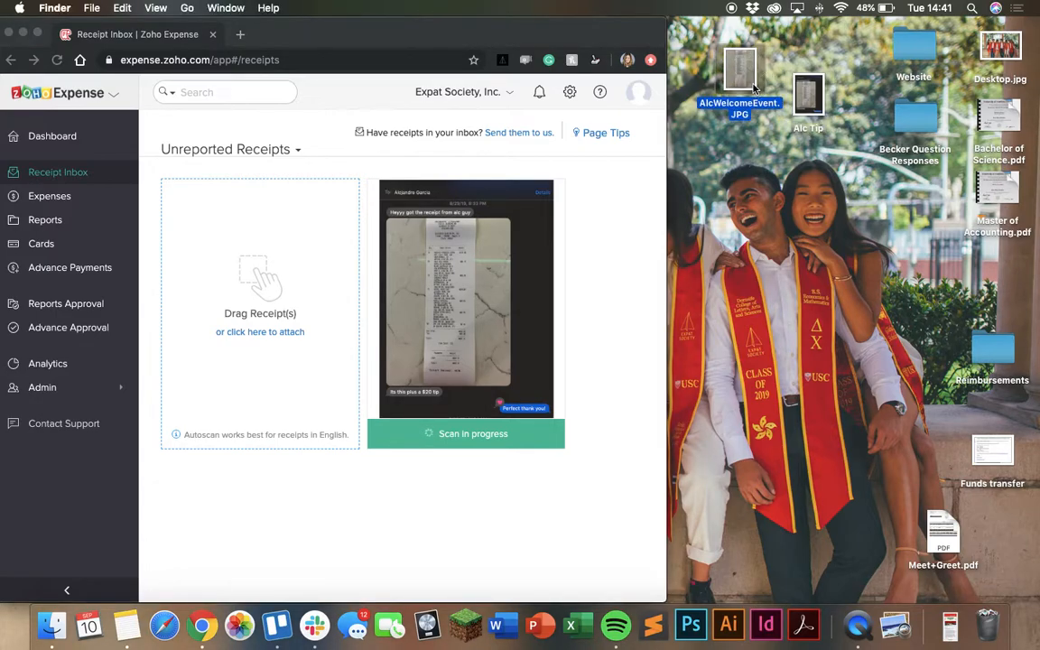
pyautogui.doubleClick(748, 72)
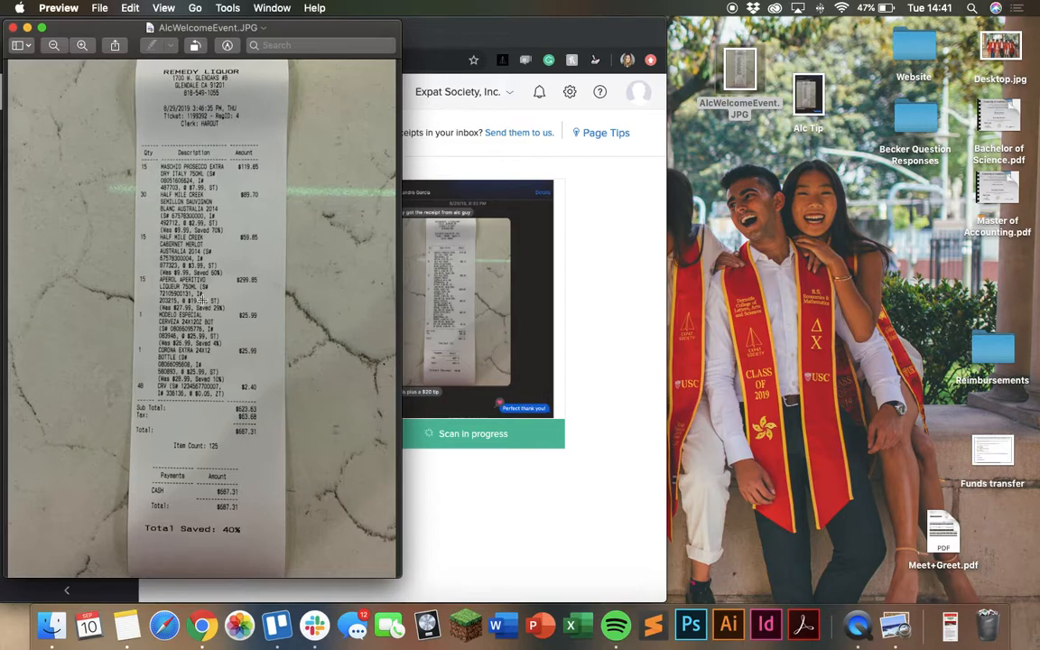
pyautogui.click(13, 28)
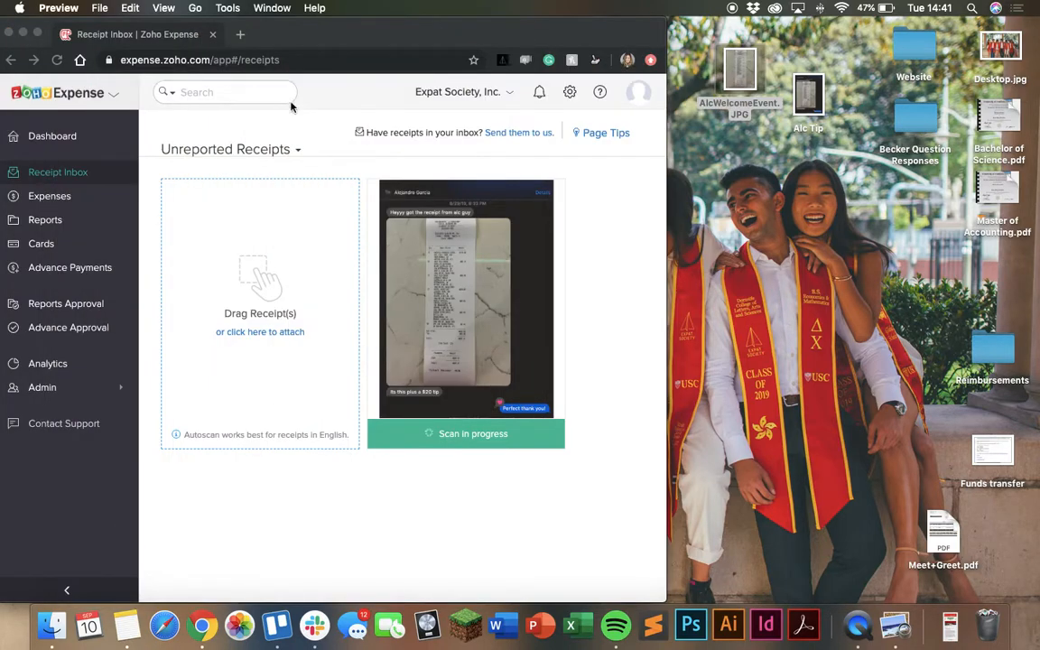
pyautogui.doubleClick(803, 103)
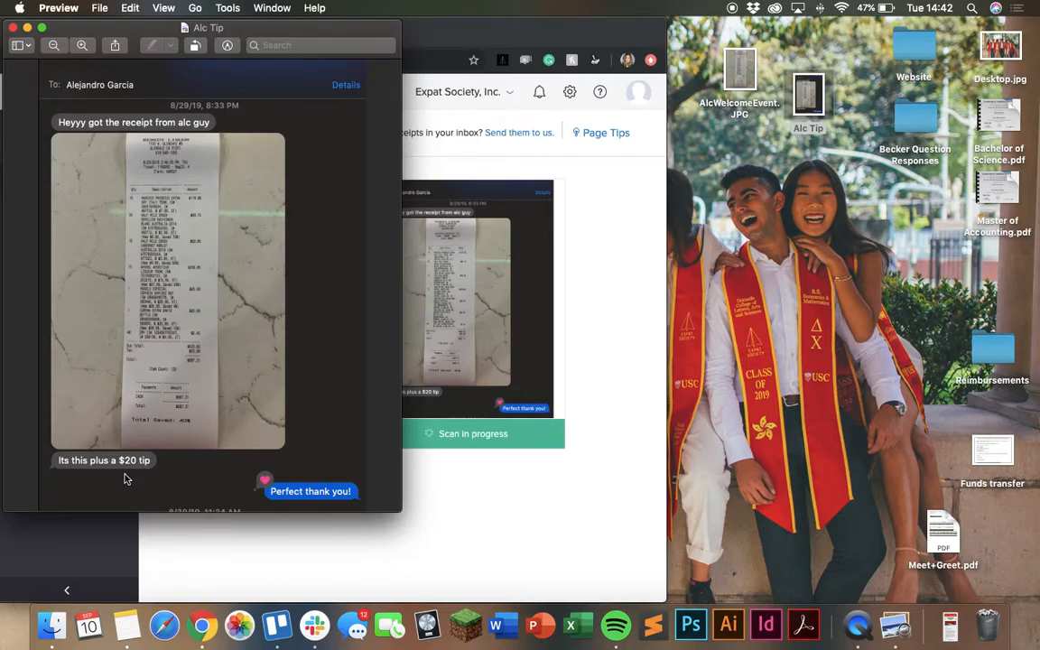
pyautogui.click(13, 28)
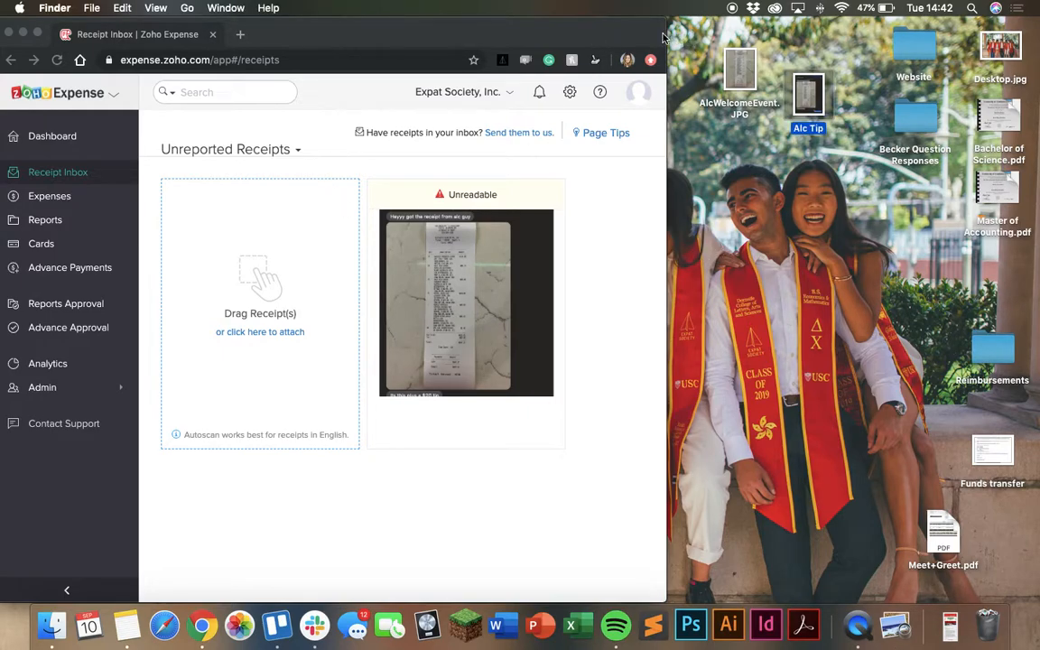
# Open the uploaded receipt to record an expense from it
pyautogui.click(599, 34)
pyautogui.moveTo(666, 34); pyautogui.dragTo(719, 40)
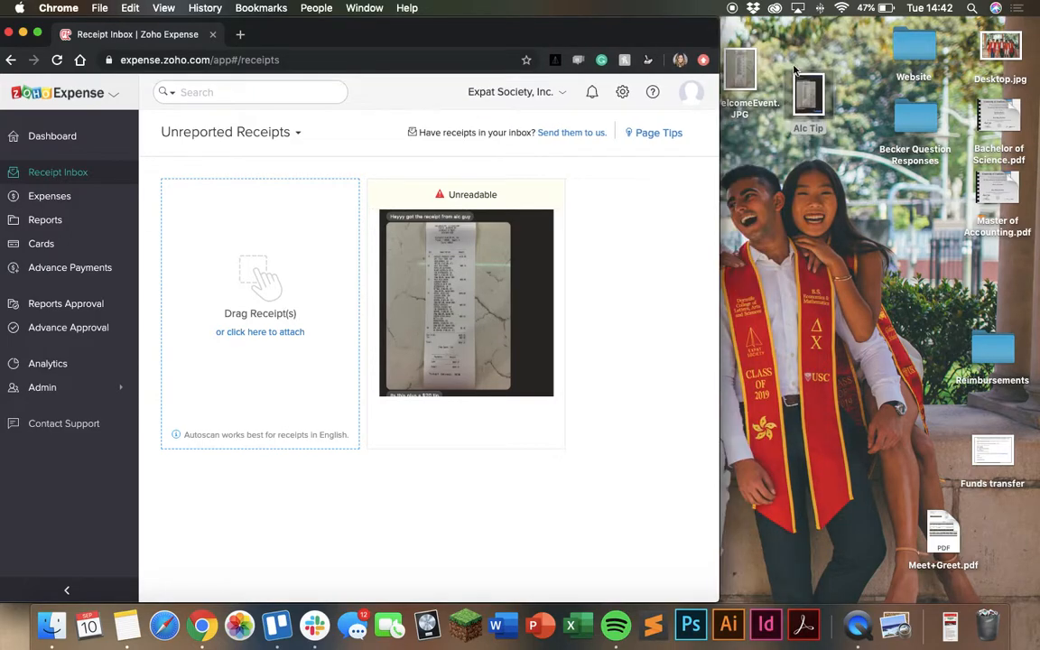
pyautogui.moveTo(719, 42); pyautogui.dragTo(855, 69)
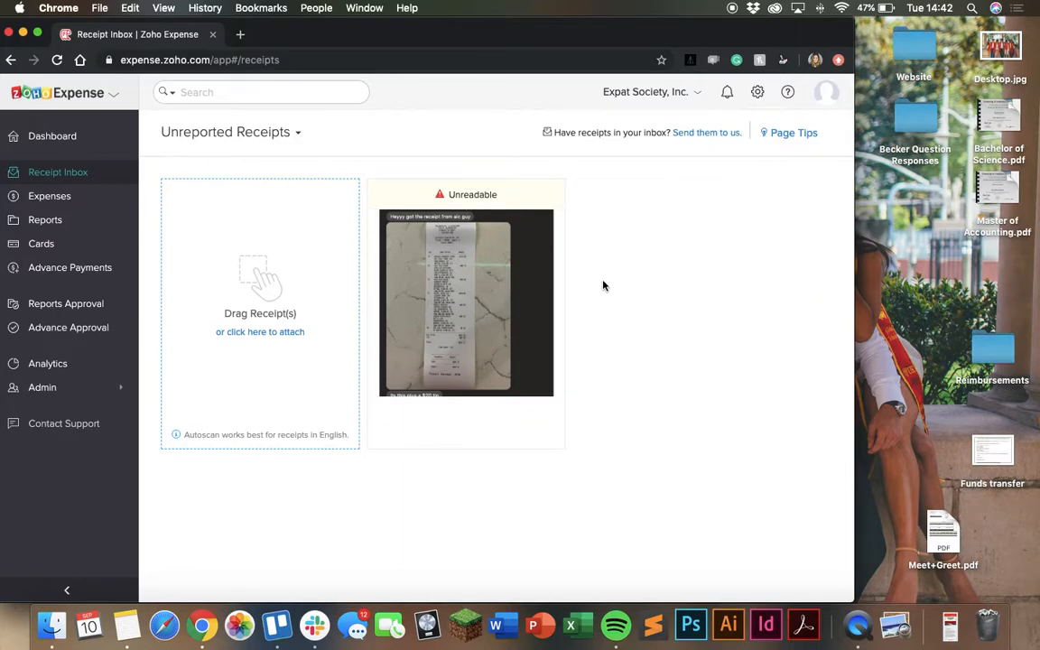
pyautogui.moveTo(562, 302)
pyautogui.moveTo(373, 374)
pyautogui.click(391, 438)
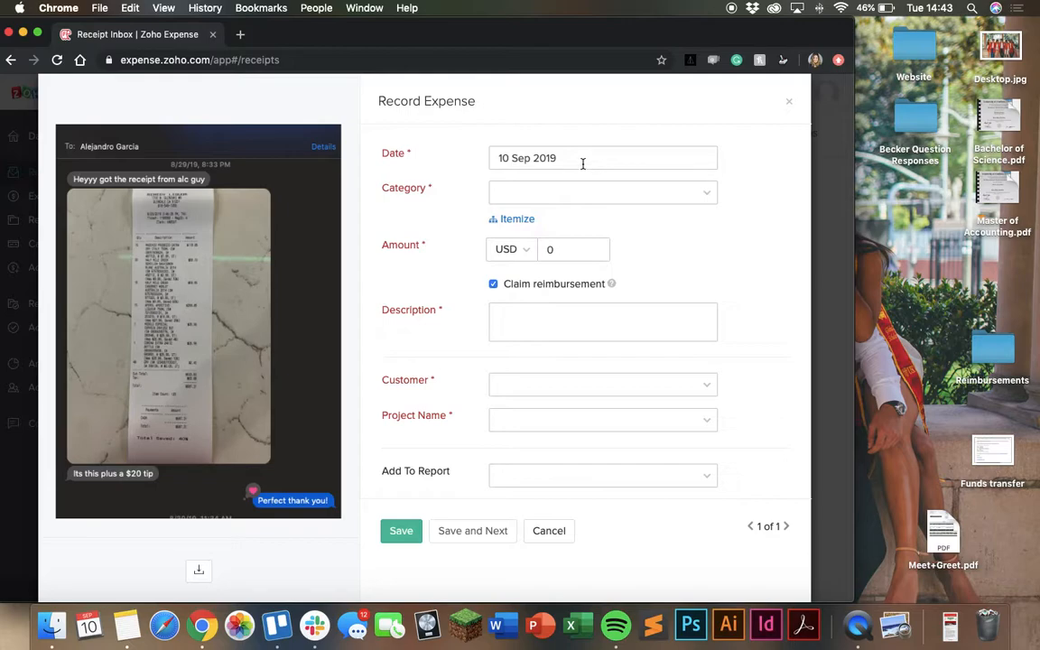
# Set the expense date to 29 Aug 2019 and the category to 1.2.1 Alcohol
pyautogui.click(476, 151)
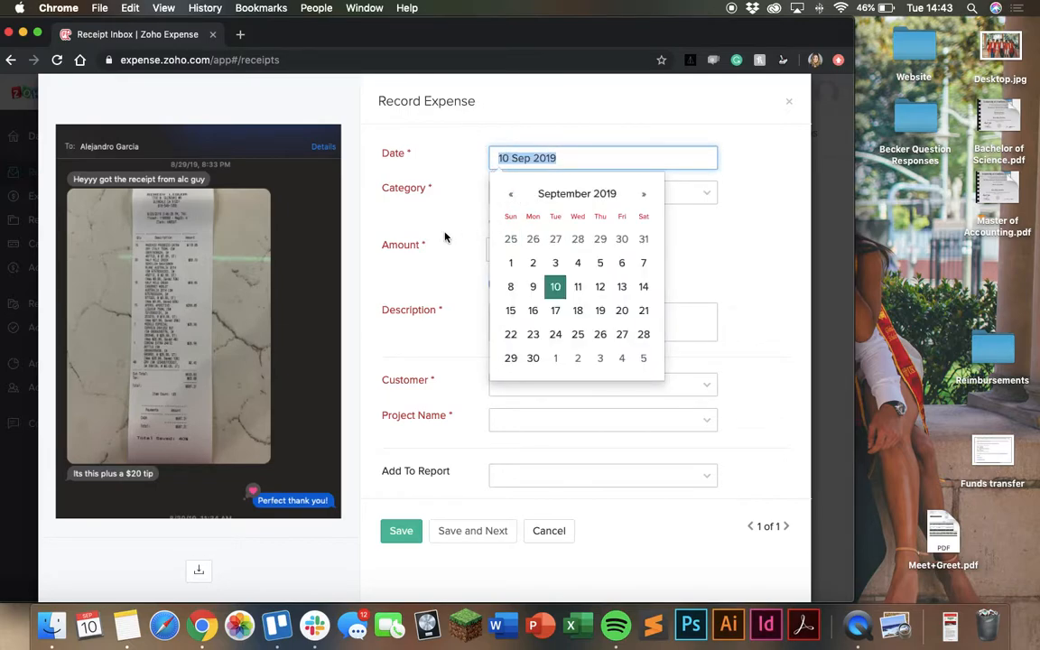
pyautogui.click(510, 194)
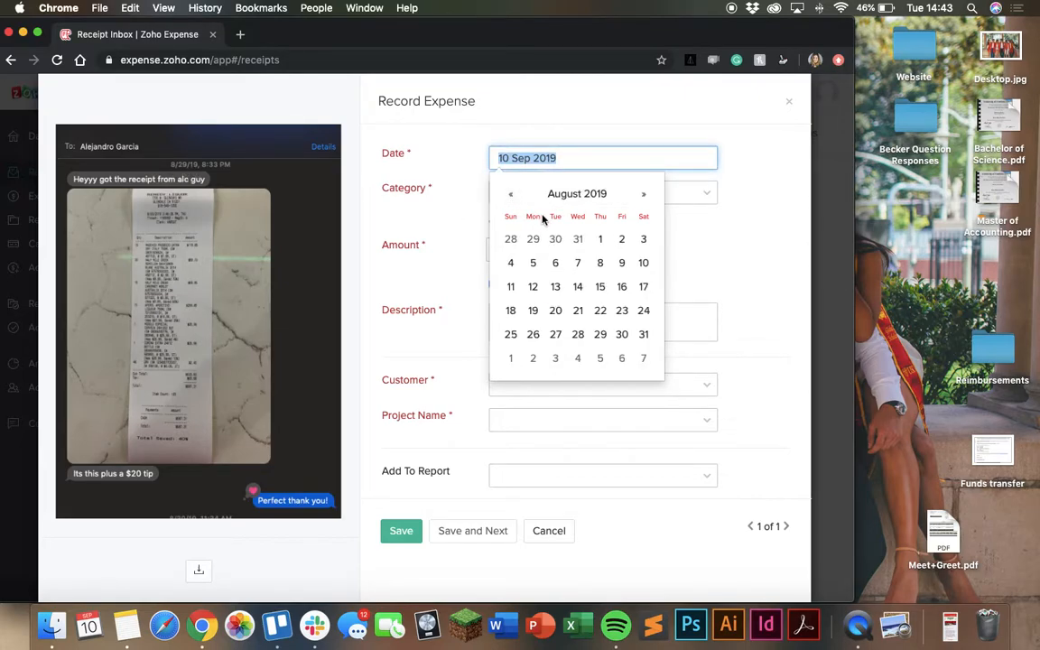
pyautogui.click(601, 335)
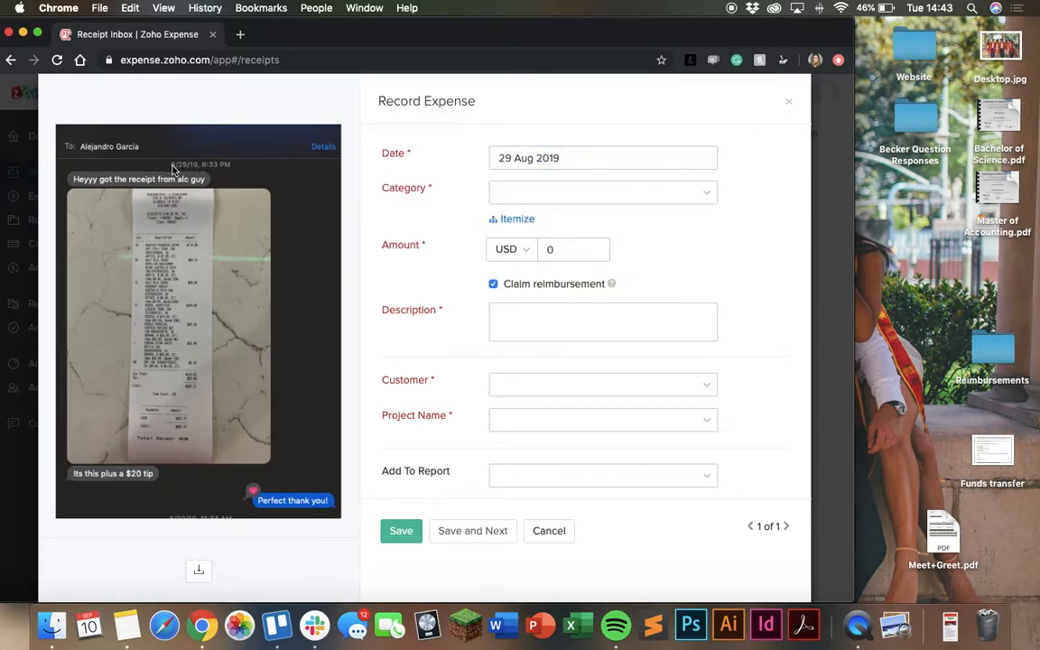
pyautogui.click(515, 203)
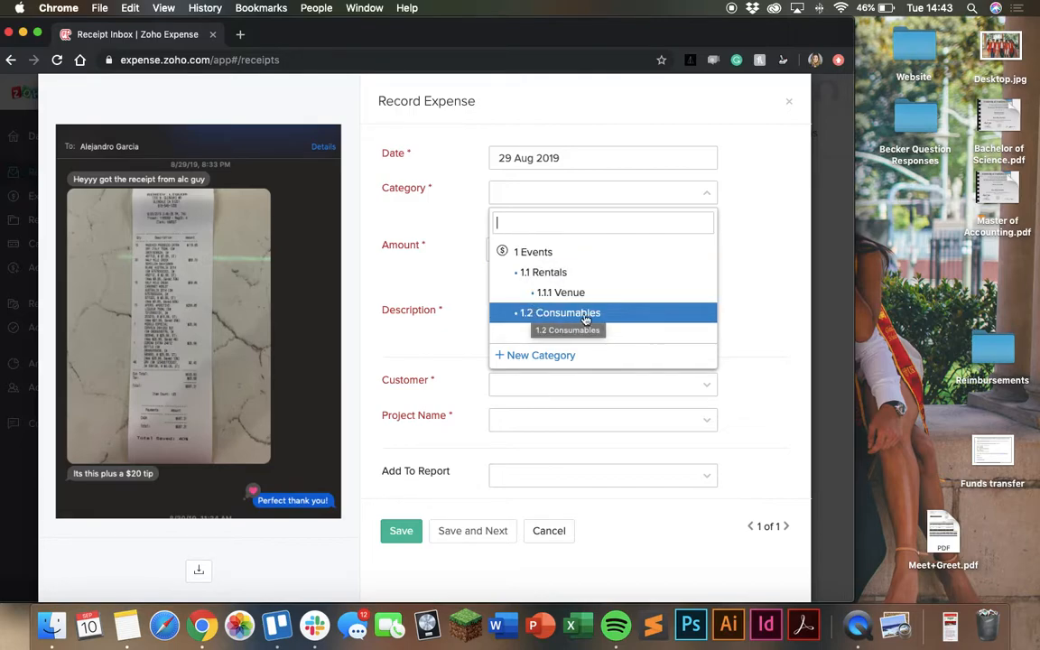
pyautogui.click(665, 342)
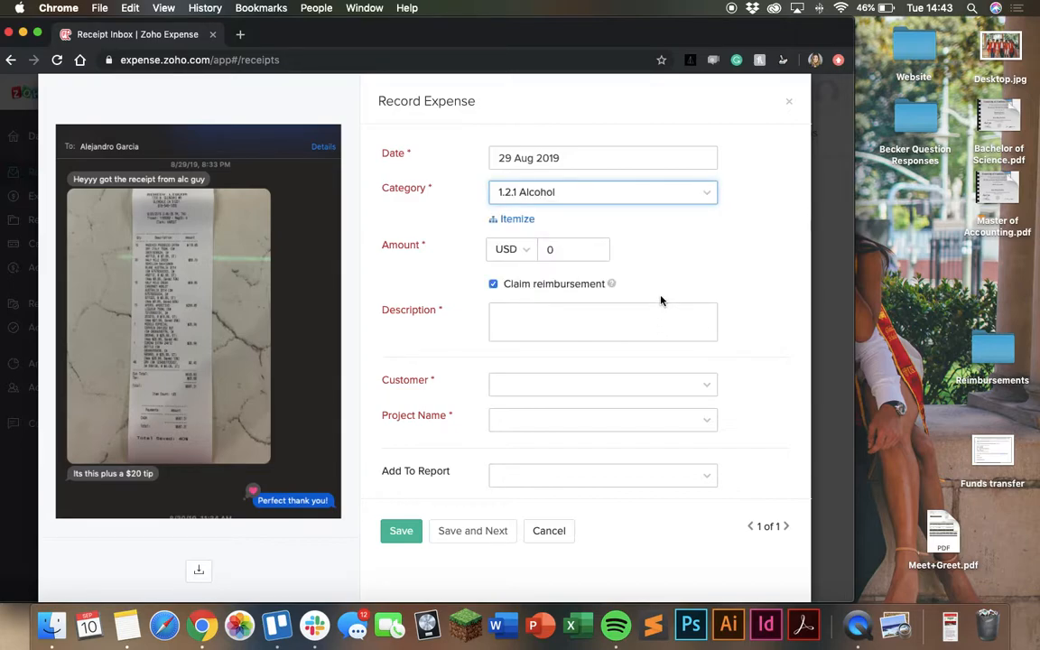
# Switch the expense to itemized lines and examine the total on the AlcWelcomeEvent receipt image
pyautogui.click(526, 222)
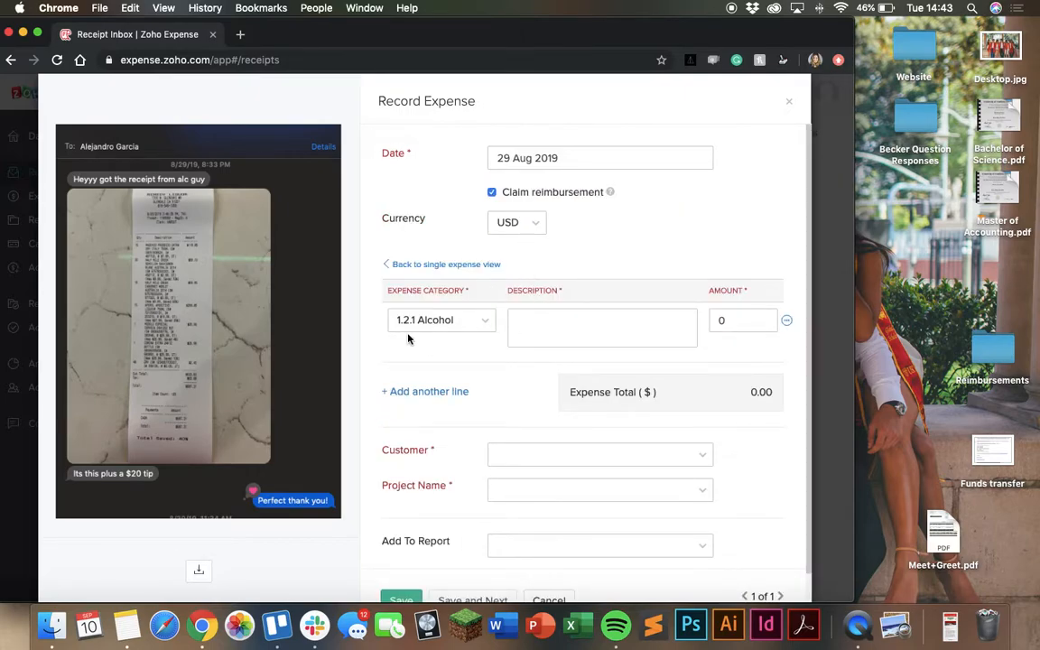
pyautogui.moveTo(854, 159); pyautogui.dragTo(749, 157)
pyautogui.doubleClick(741, 89)
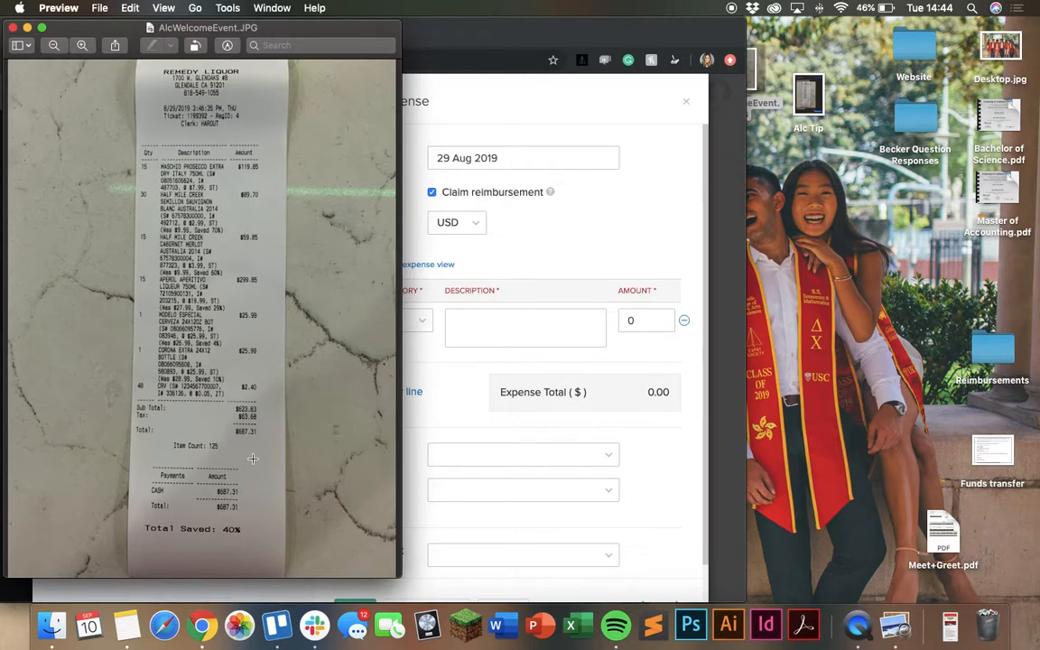
pyautogui.scroll(5, 253, 458)
pyautogui.scroll(-2, 253, 459)
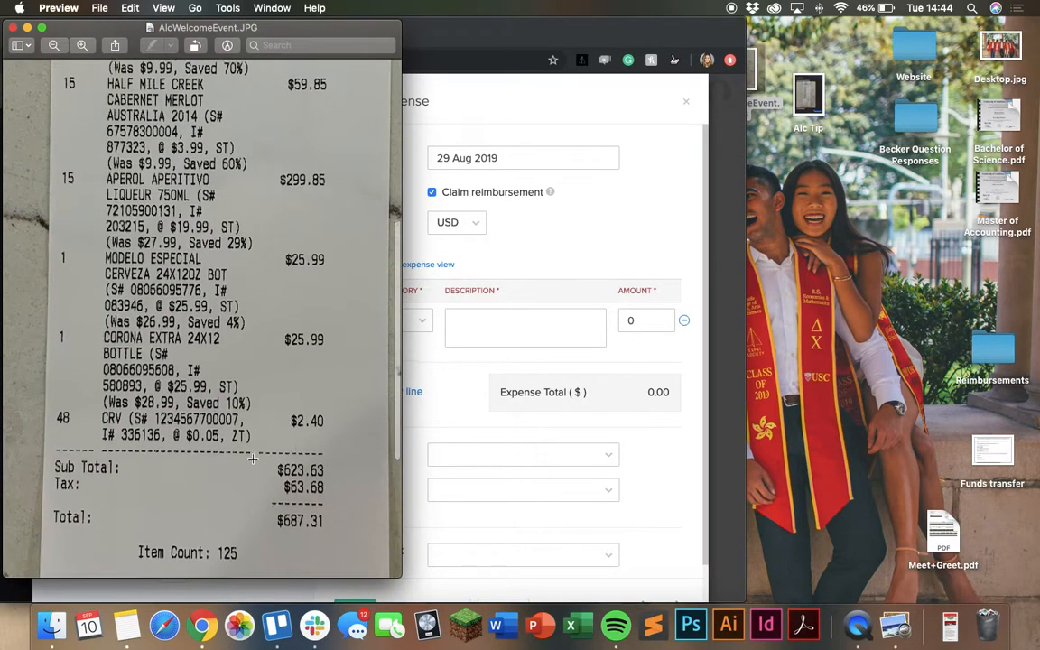
pyautogui.scroll(-1, 253, 458)
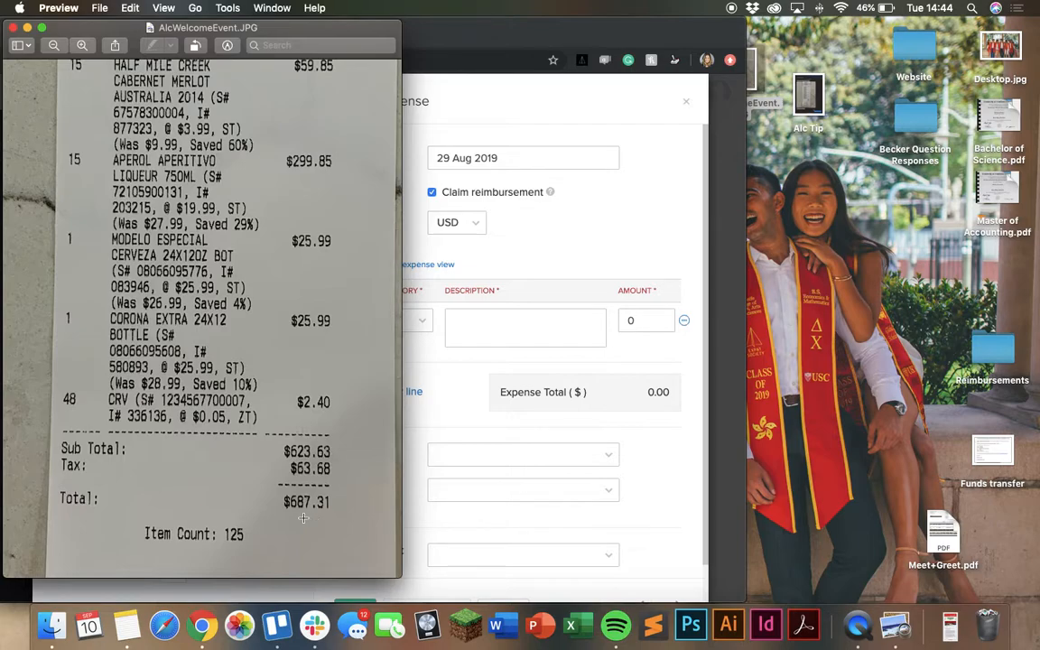
pyautogui.click(13, 28)
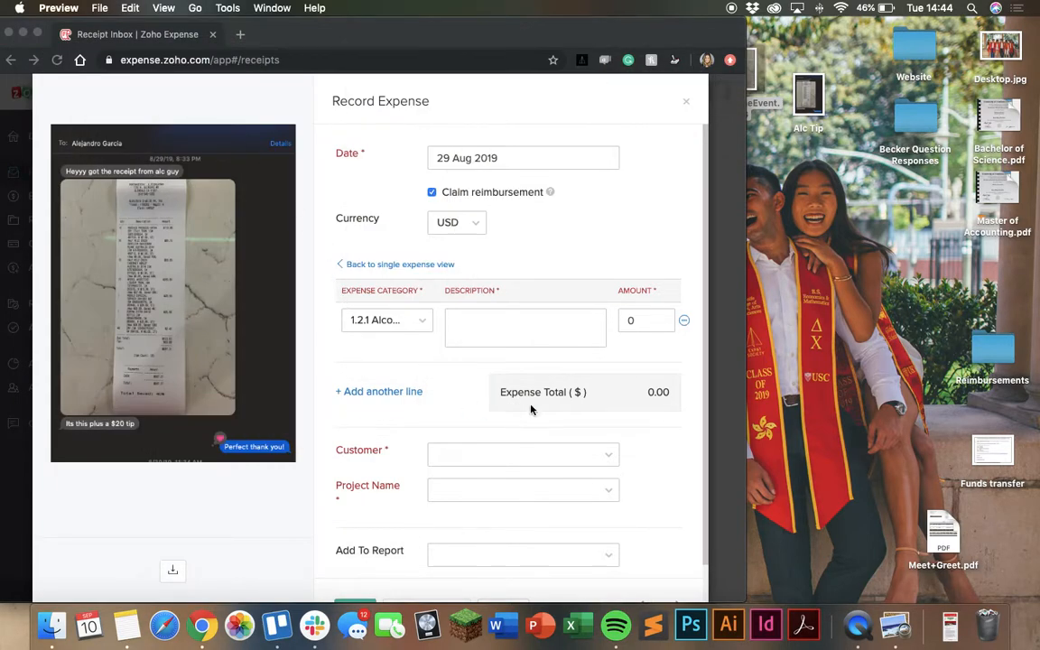
# Enter 687.31 as the first line's amount and "Cost of Alcohol" as its description
pyautogui.click(527, 340)
pyautogui.click(516, 321)
pyautogui.click(673, 323)
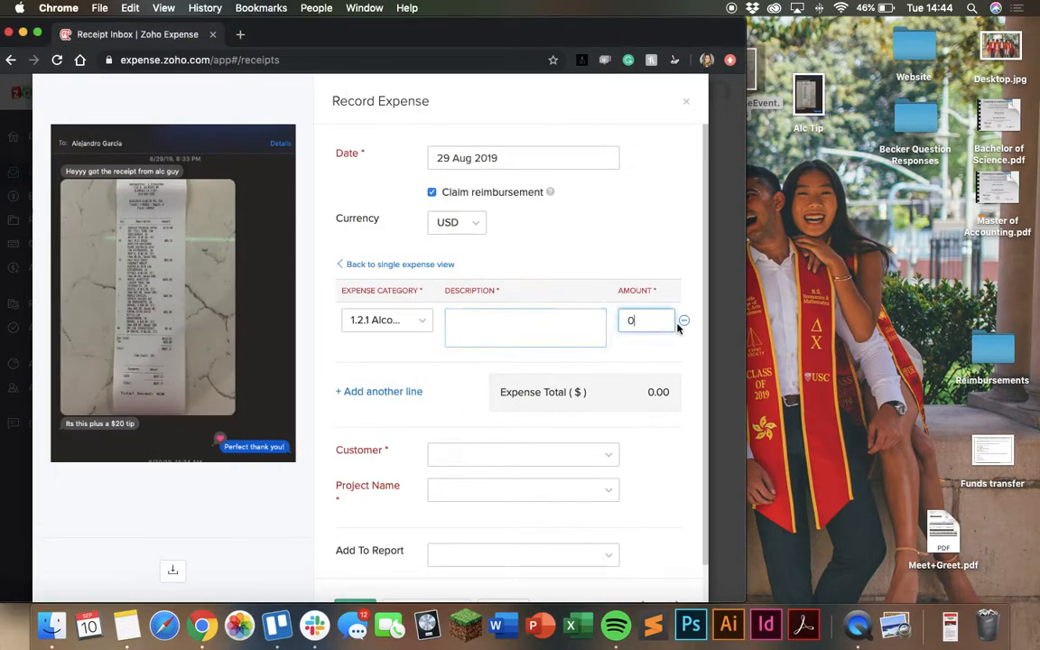
pyautogui.press('BackSpace')
pyautogui.write('687.31')
pyautogui.click(466, 329)
pyautogui.write('Cos')
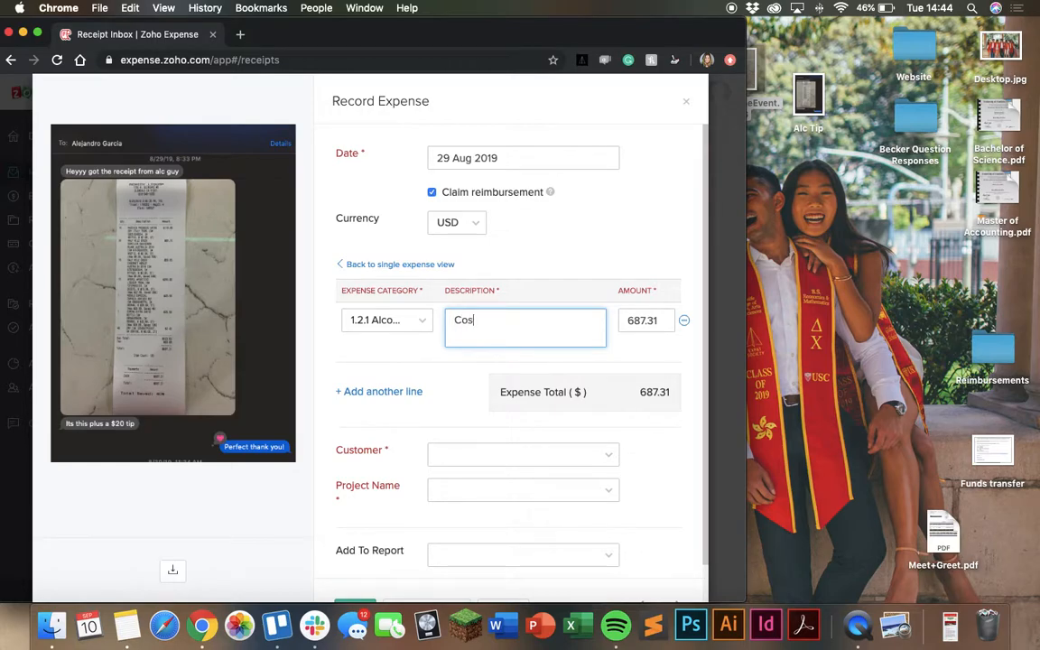
pyautogui.write('t of Alcohol')
# Add a second 1.2.1 Alcohol line described "Tip for Alcohol" with an amount of 20
pyautogui.click(394, 393)
pyautogui.click(400, 381)
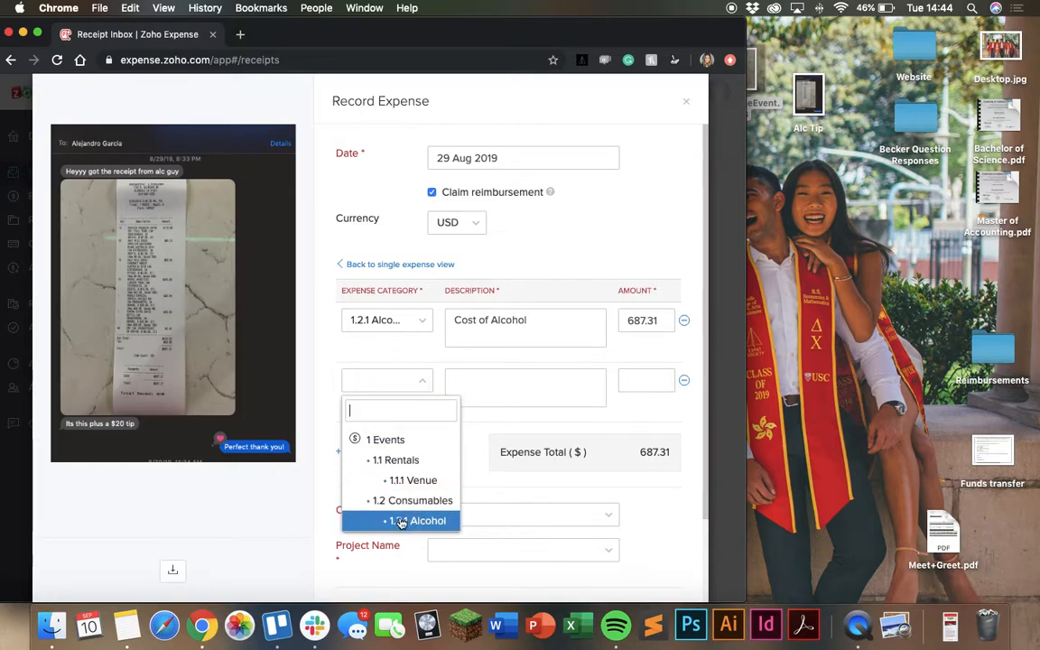
pyautogui.click(403, 520)
pyautogui.click(478, 388)
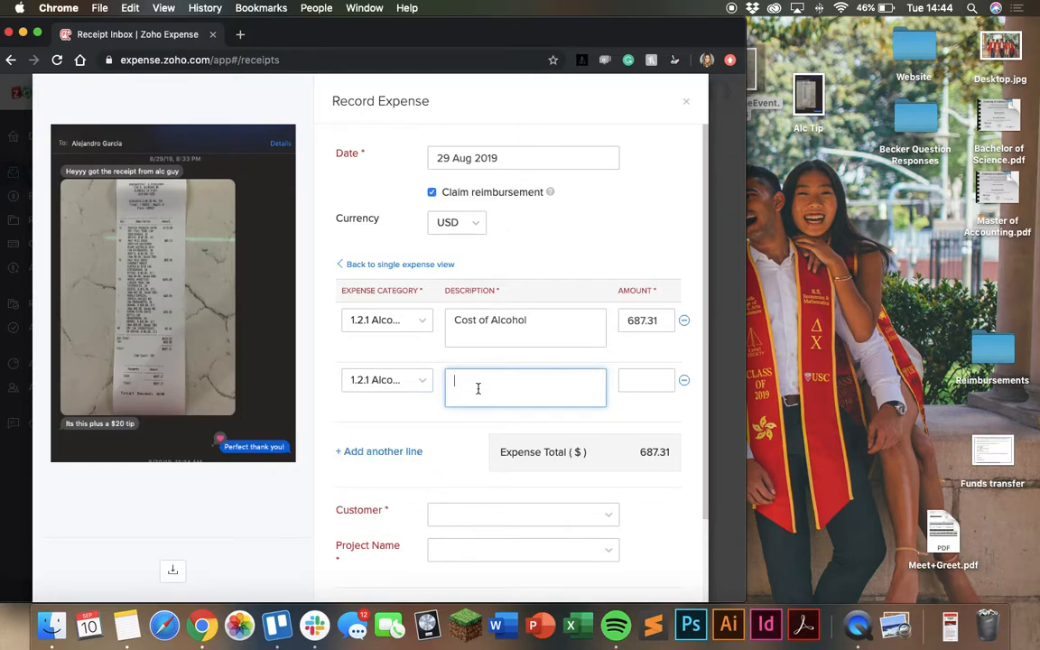
pyautogui.write('Tip for Alcohol')
pyautogui.press('Tab')
pyautogui.write('2')
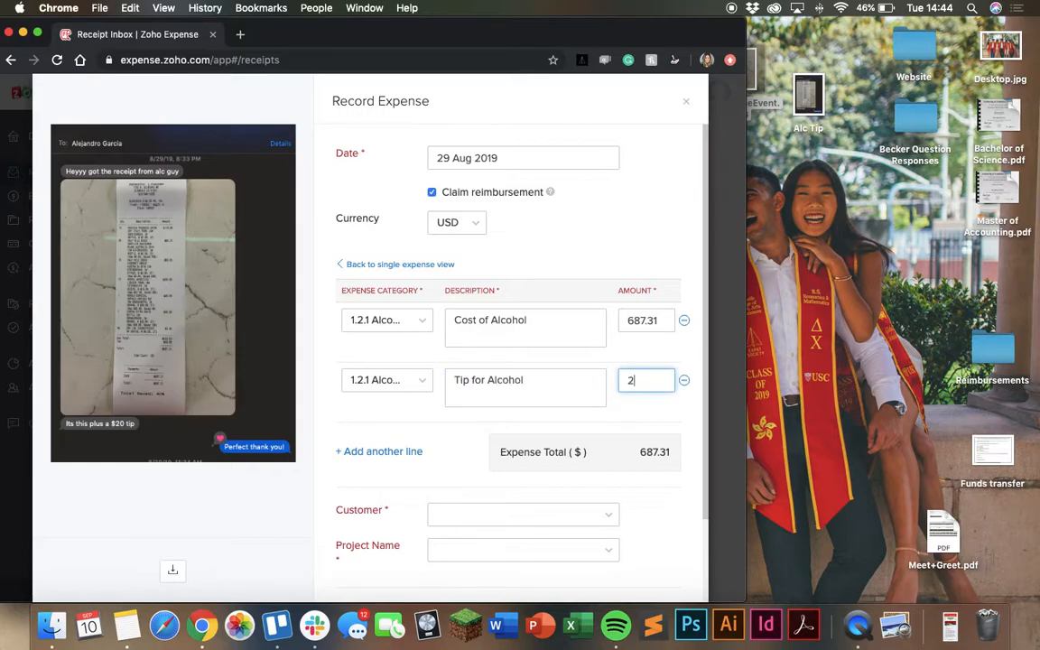
pyautogui.write('0')
pyautogui.click(496, 420)
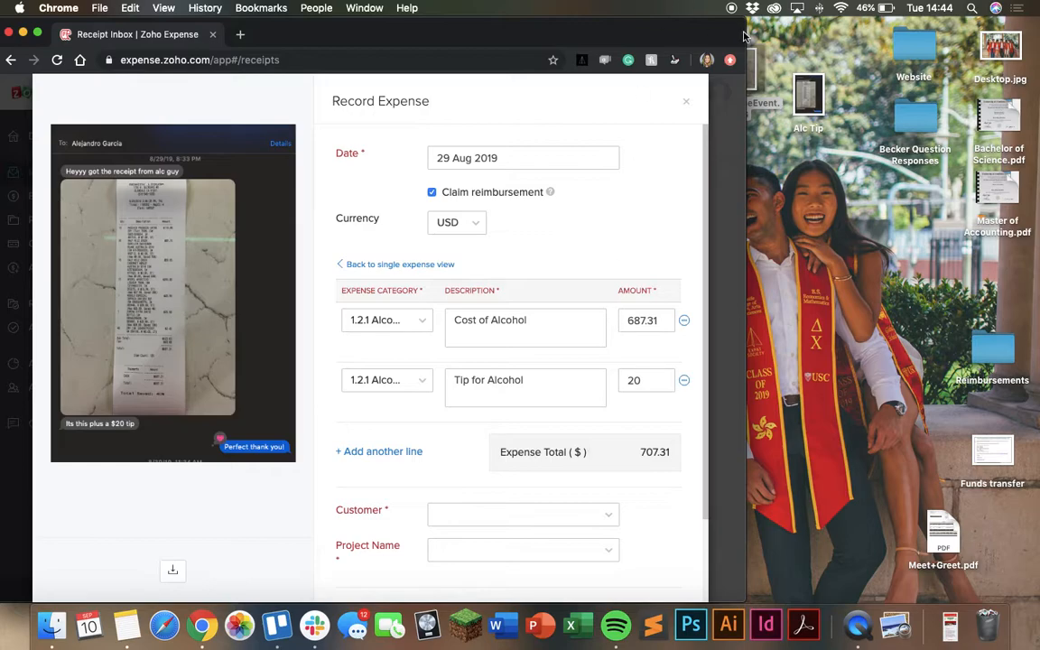
# Scroll through the itemized expense form to review its lines and remaining fields
pyautogui.moveTo(744, 33); pyautogui.dragTo(902, 46)
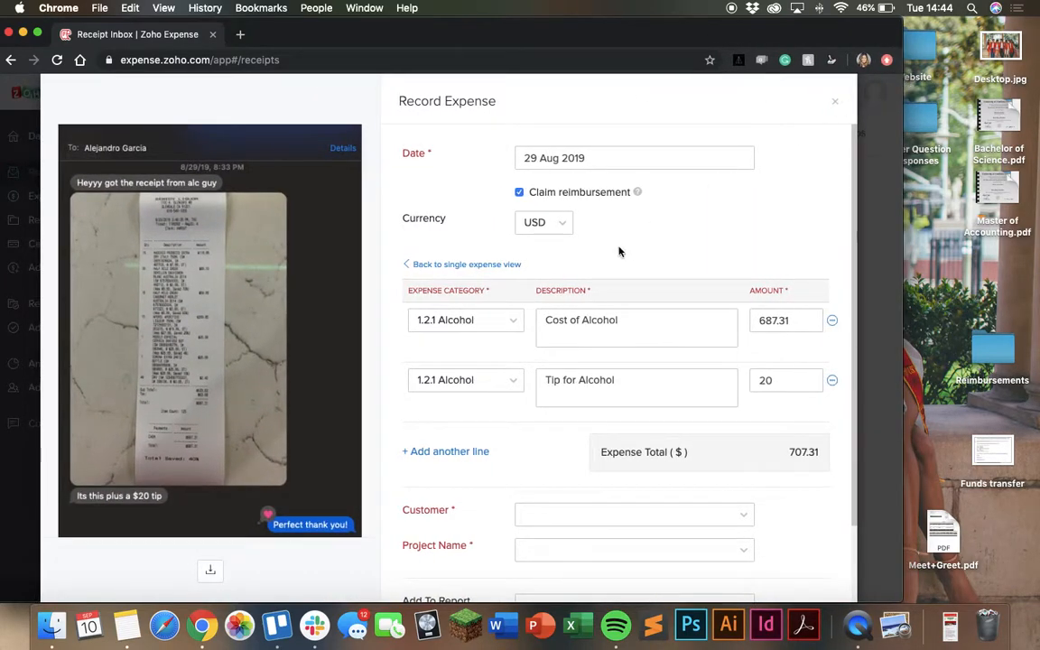
pyautogui.scroll(-3, 641, 381)
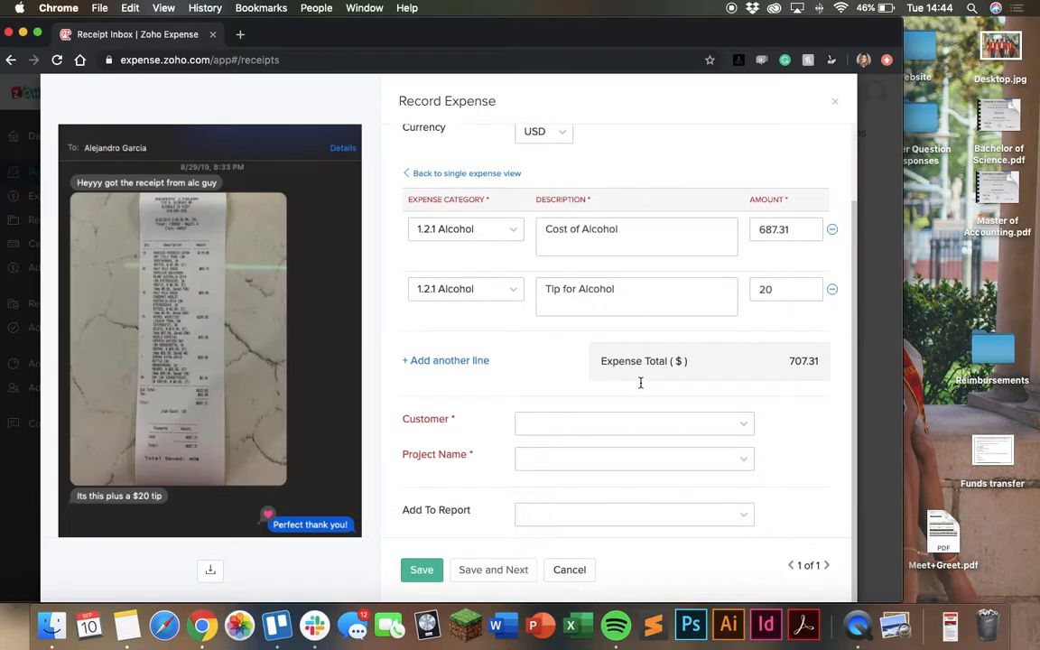
pyautogui.scroll(2, 640, 383)
pyautogui.scroll(-2, 641, 382)
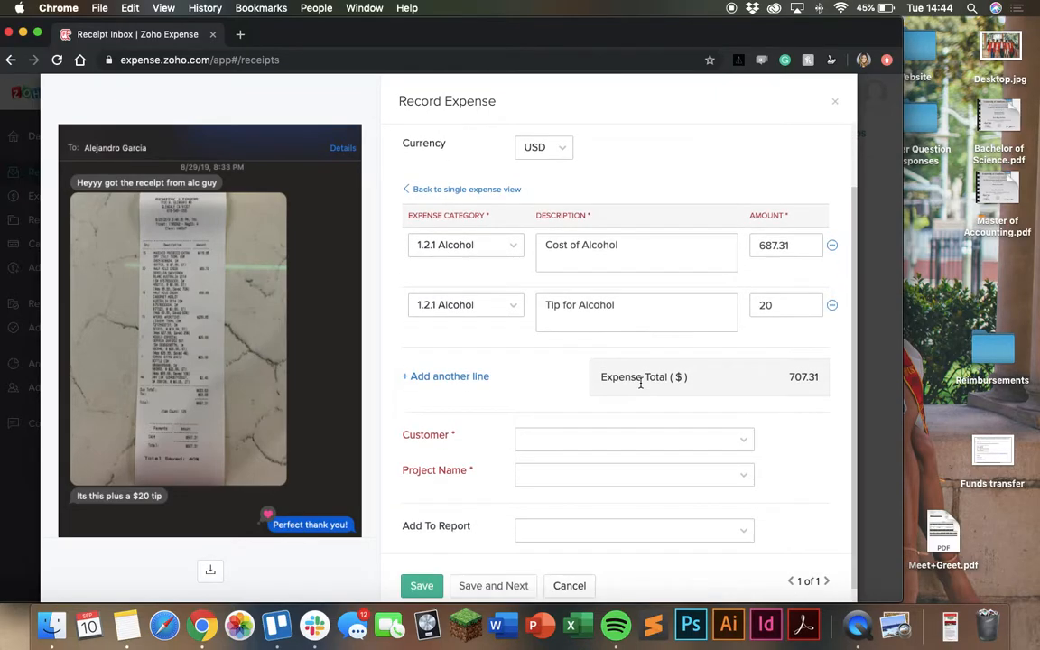
pyautogui.scroll(2, 587, 317)
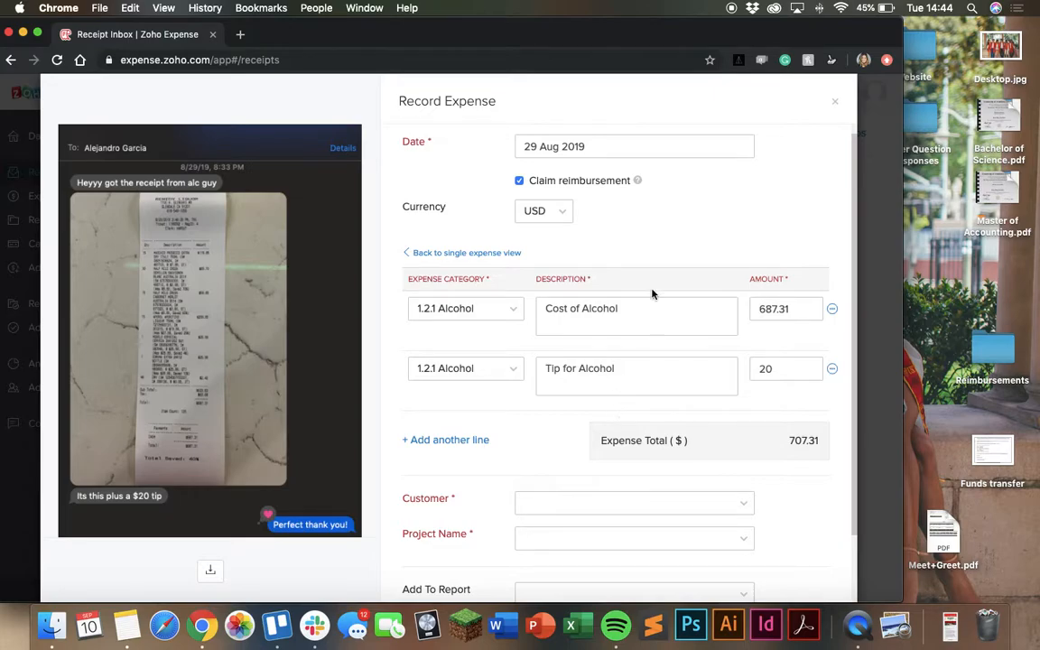
pyautogui.scroll(-2, 649, 347)
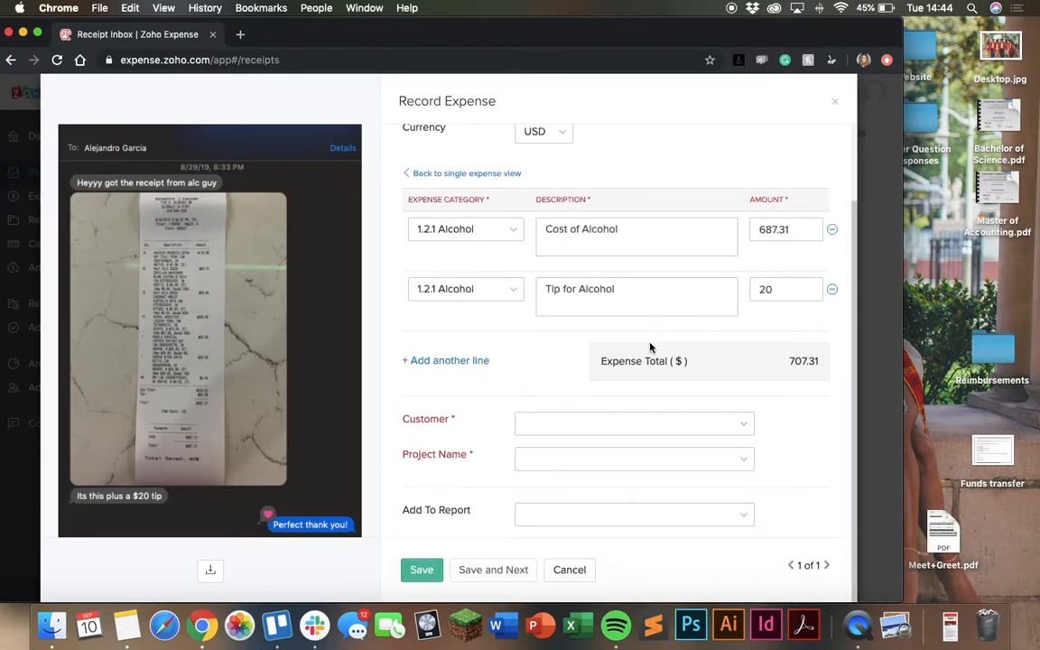
pyautogui.scroll(1, 677, 289)
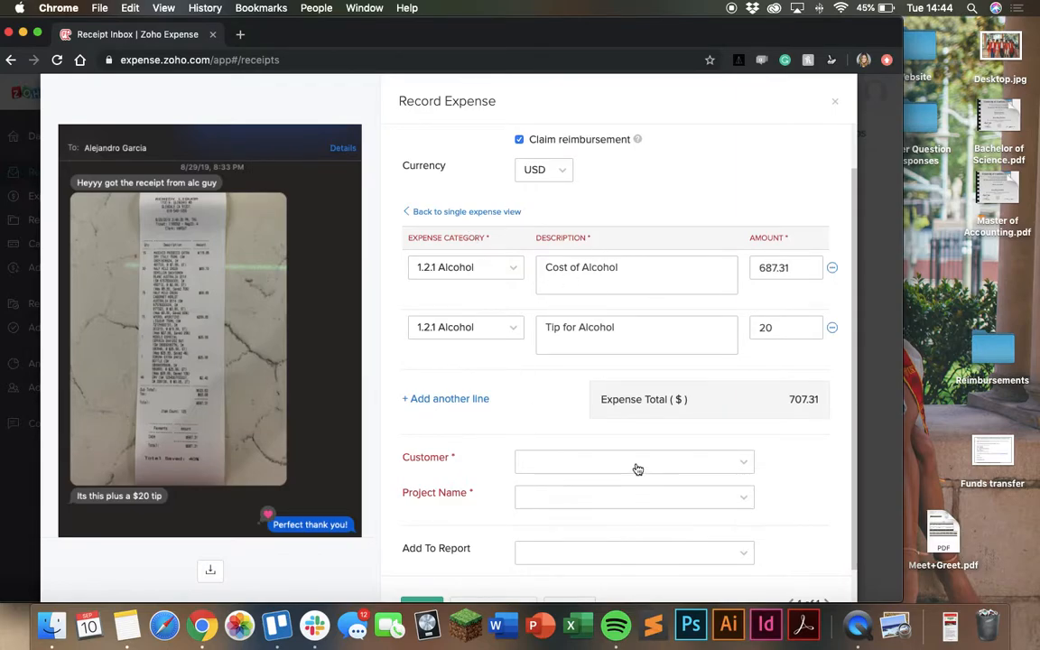
pyautogui.scroll(1, 632, 465)
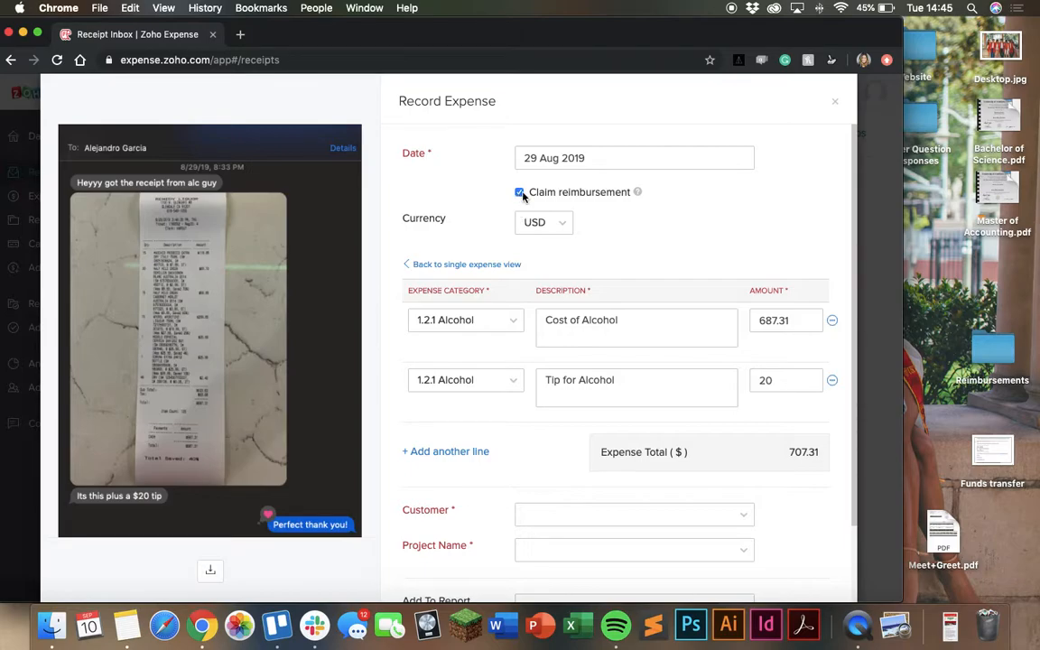
# Turn Claim reimbursement off and back on
pyautogui.click(520, 194)
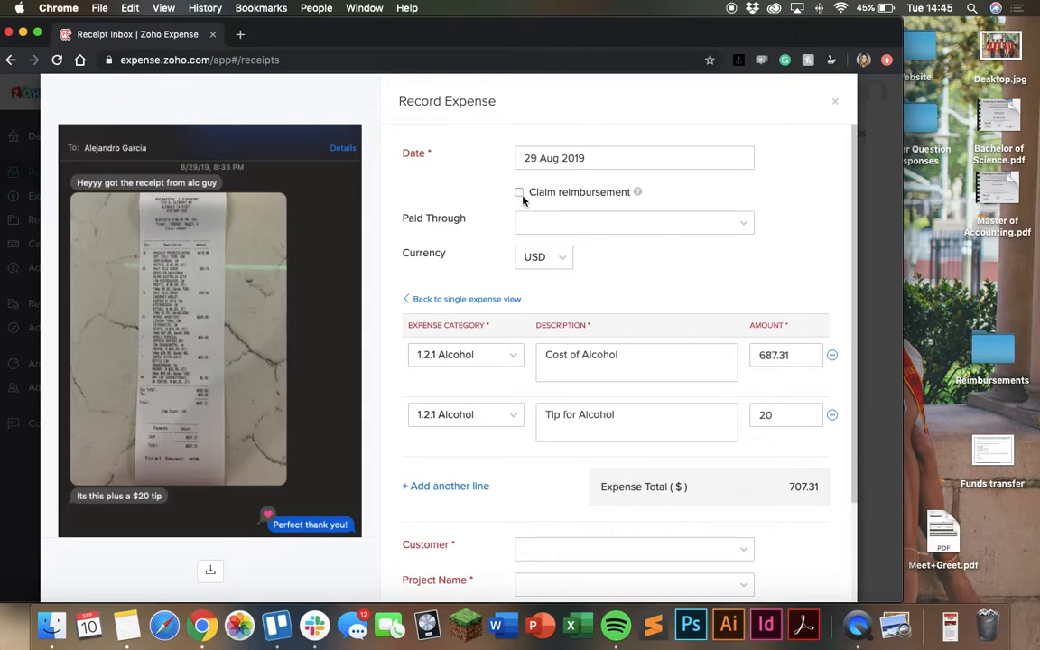
pyautogui.click(520, 192)
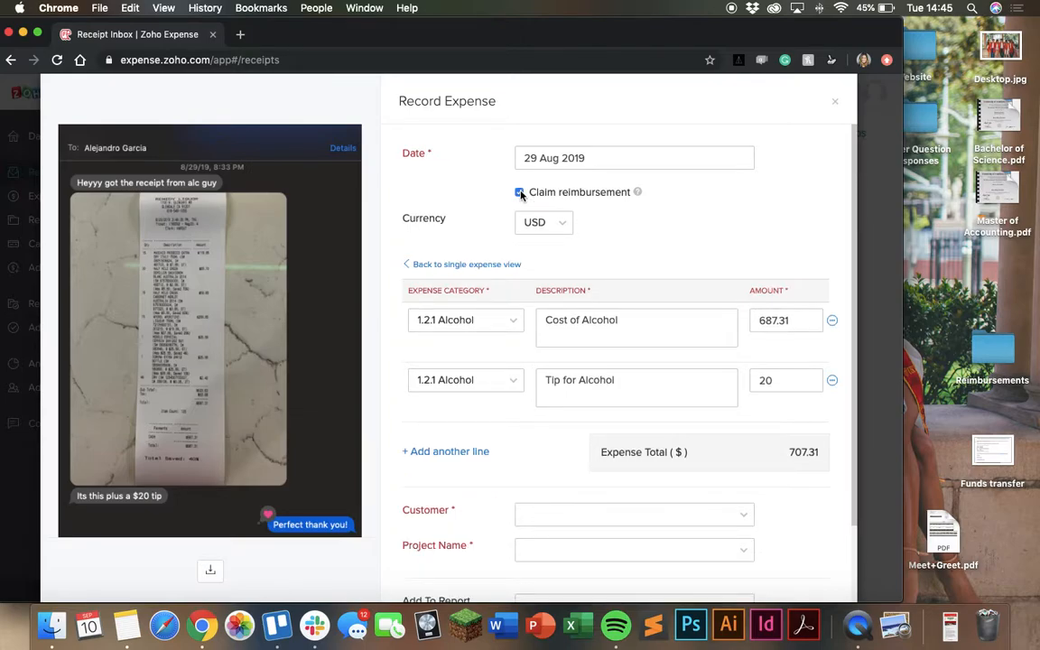
# Turn off Claim reimbursement and set Paid Through to BUSINESS ADVANTAGE CHK
pyautogui.click(519, 192)
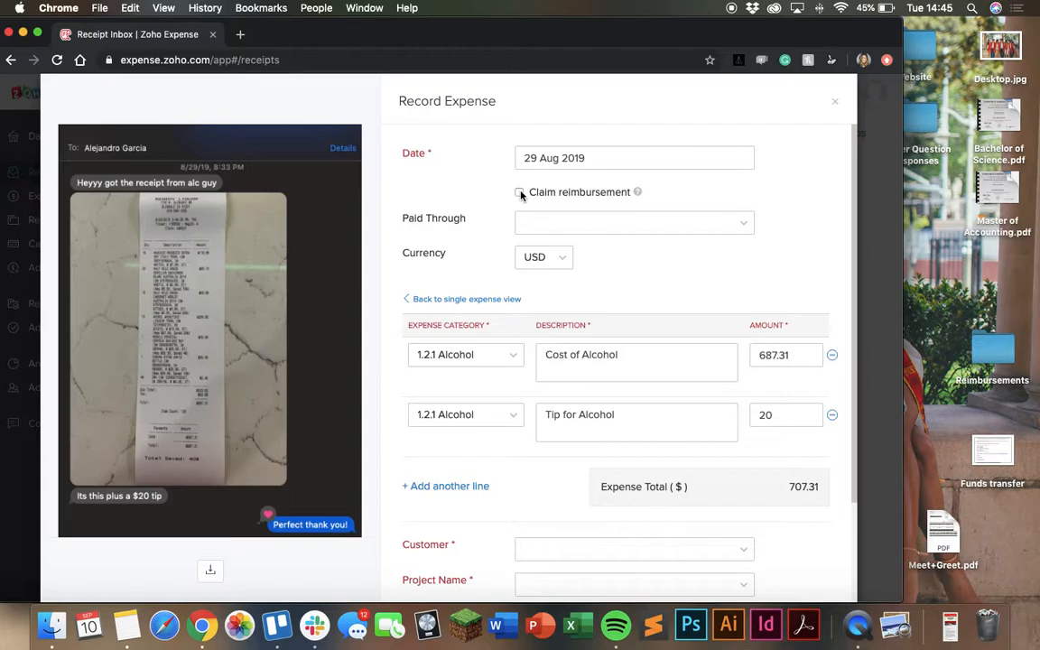
pyautogui.scroll(-1, 620, 229)
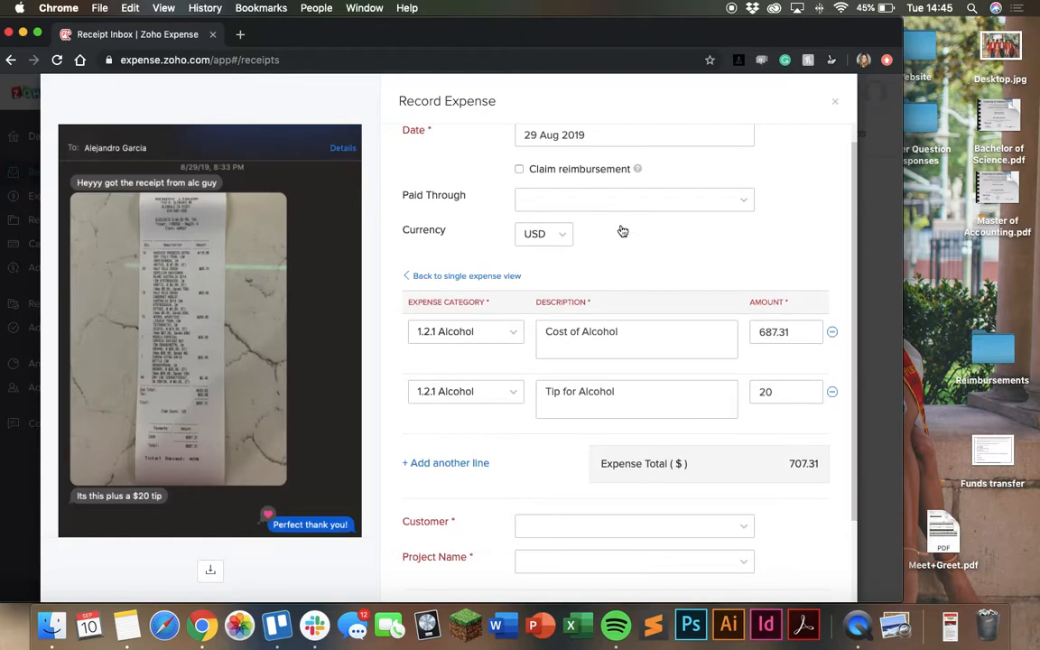
pyautogui.click(622, 203)
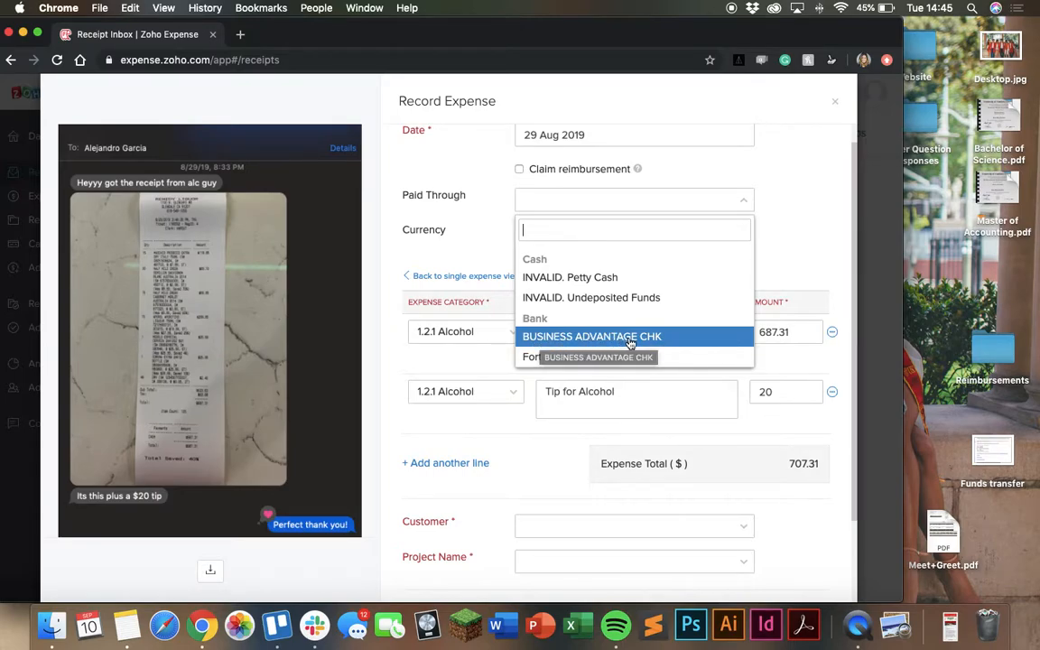
pyautogui.click(565, 336)
pyautogui.click(585, 204)
pyautogui.click(552, 334)
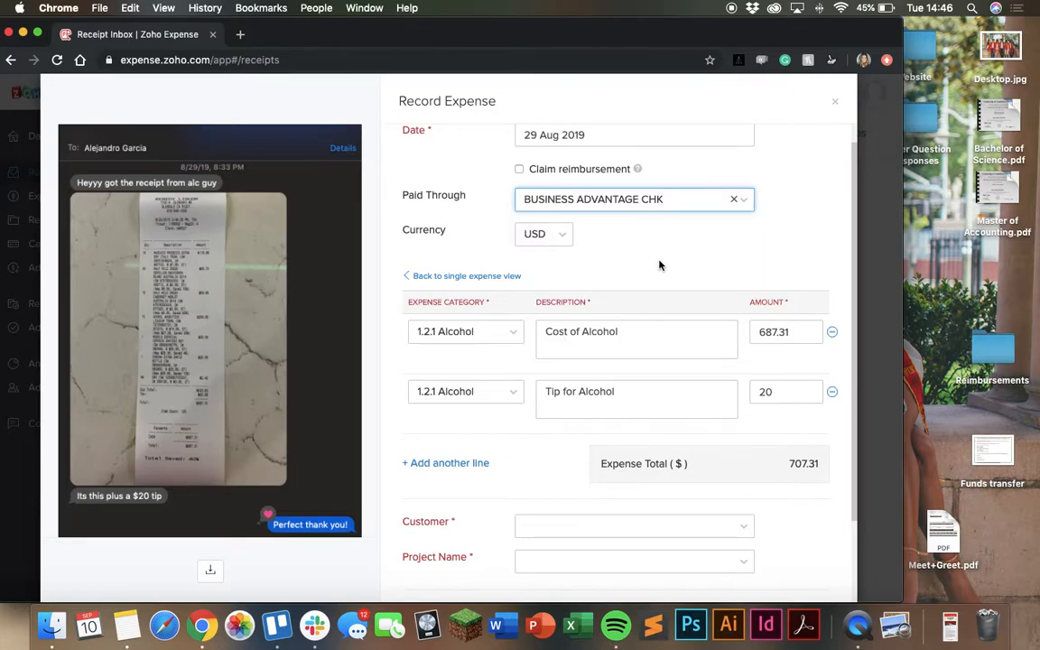
pyautogui.click(638, 208)
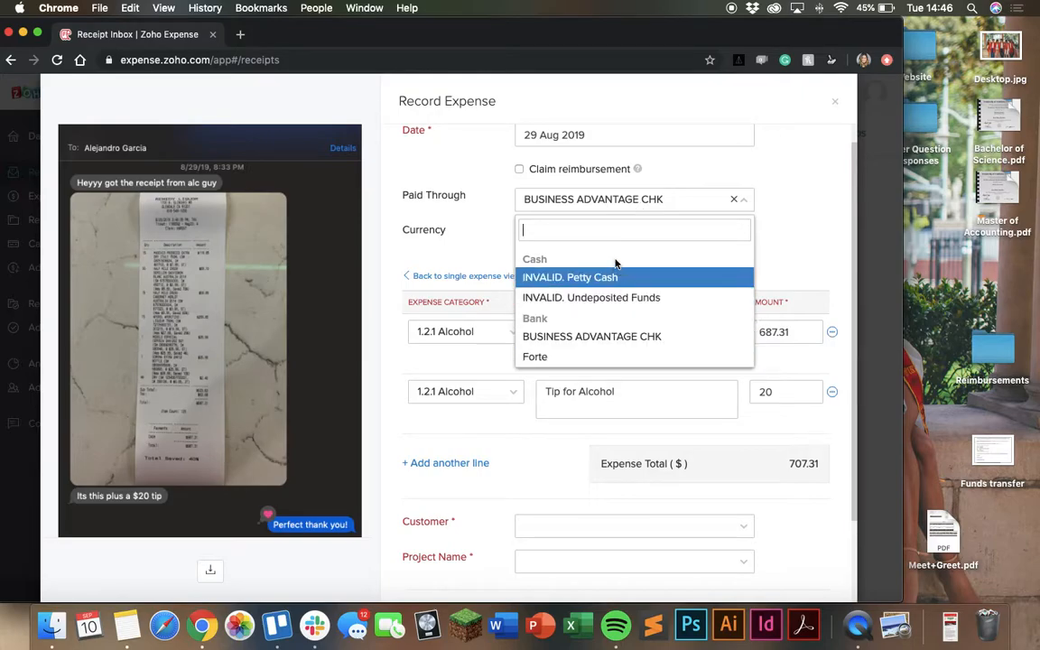
pyautogui.click(557, 338)
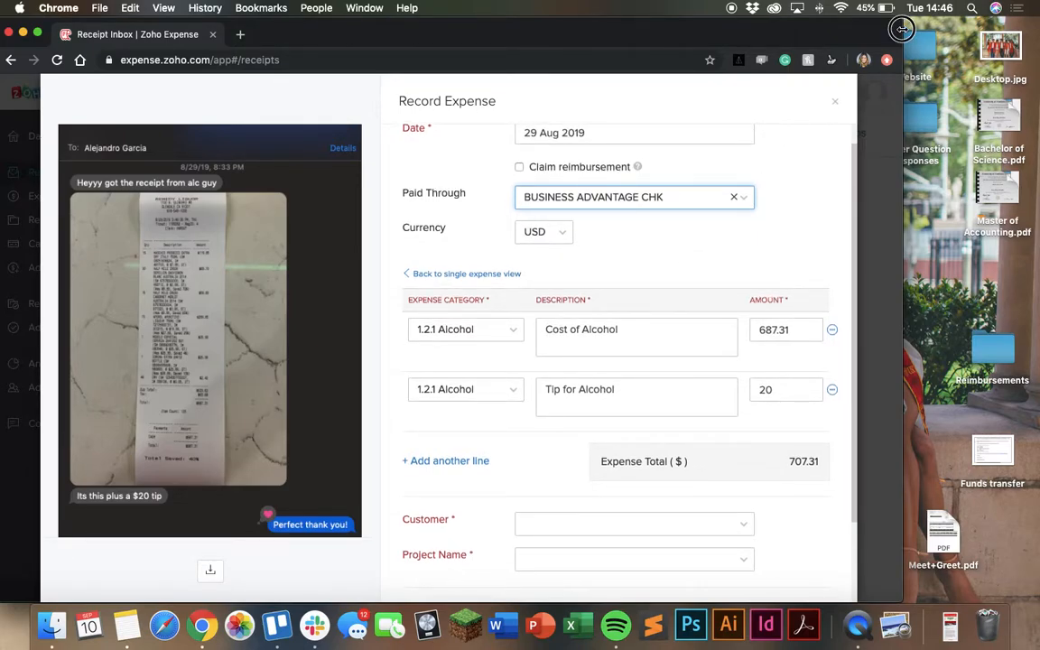
# Set the expense's Customer to DTLA
pyautogui.moveTo(903, 36); pyautogui.dragTo(999, 36)
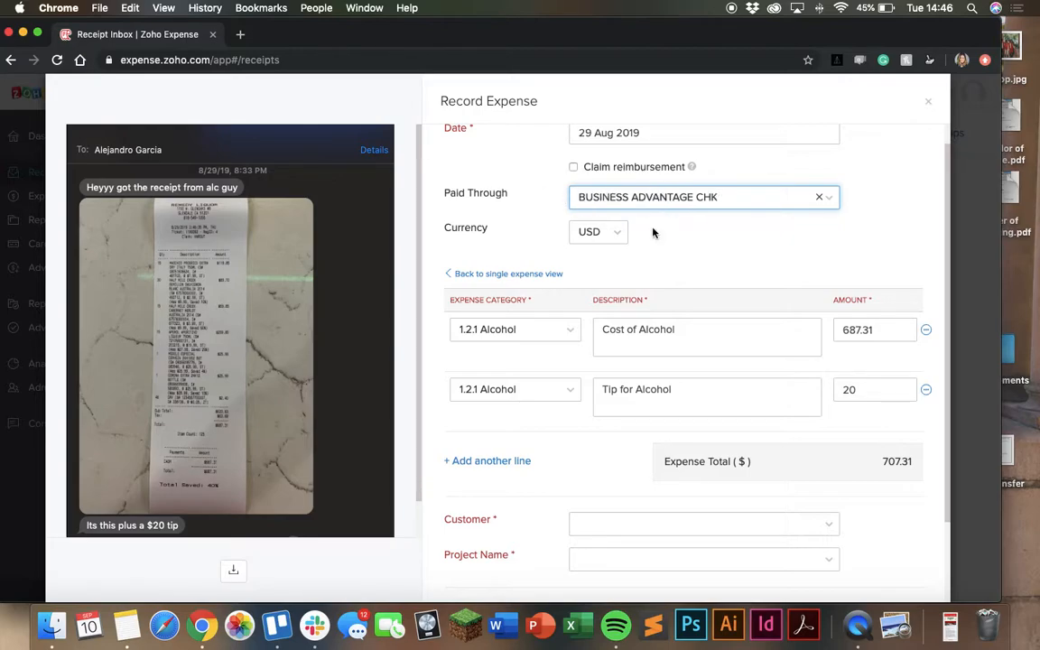
pyautogui.scroll(-2, 653, 233)
pyautogui.scroll(-1, 653, 233)
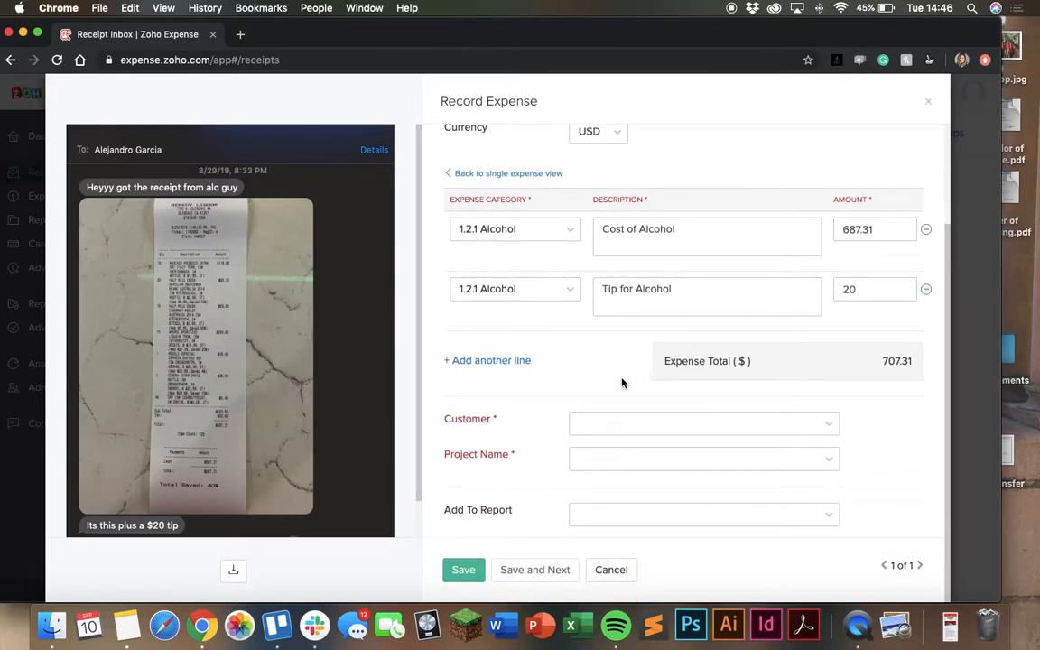
pyautogui.click(585, 424)
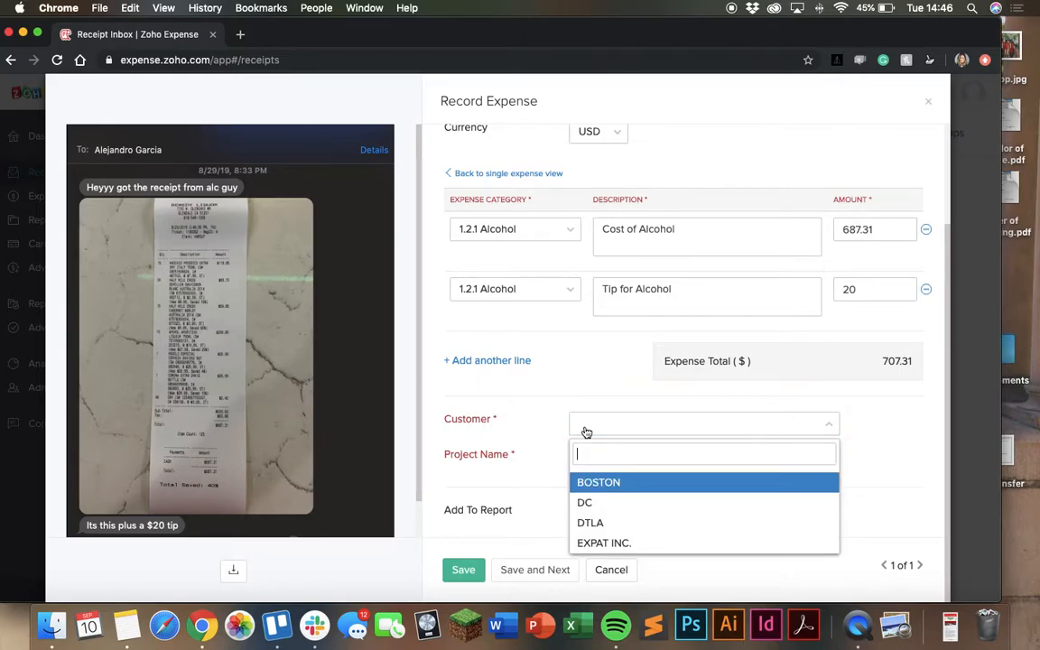
pyautogui.click(598, 523)
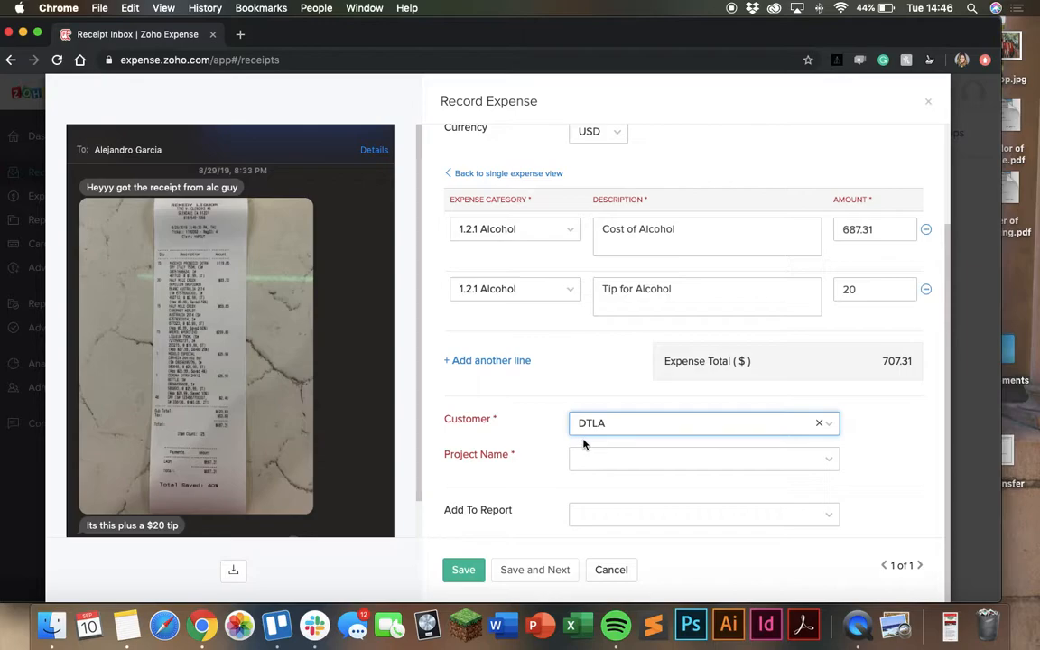
# Set the Project Name to Aperitivo - Fall 2019
pyautogui.click(584, 463)
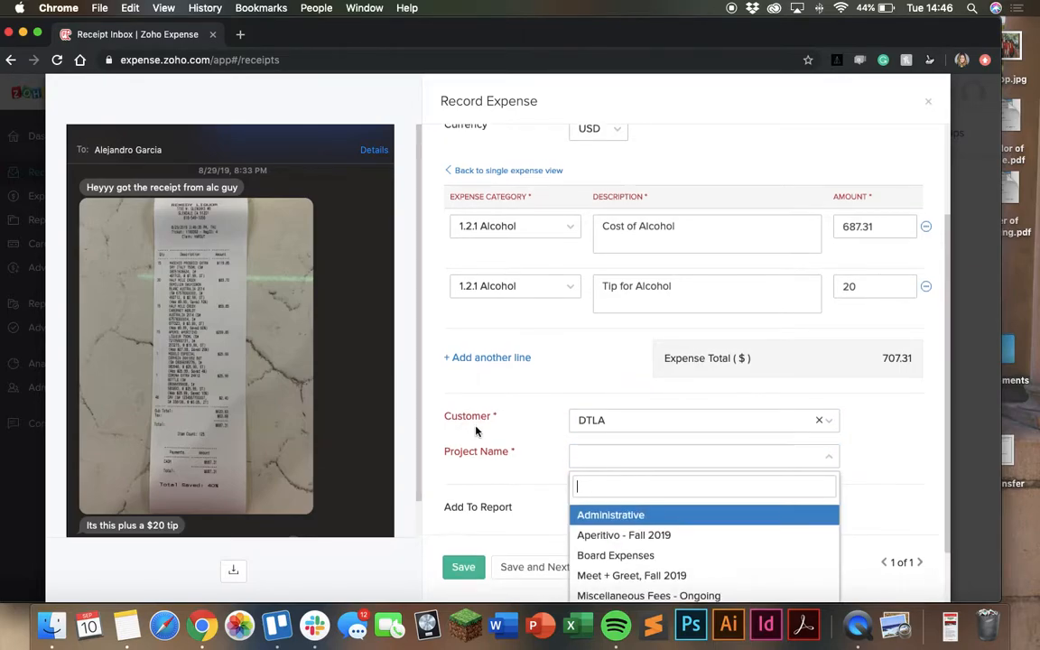
pyautogui.scroll(-2, 476, 428)
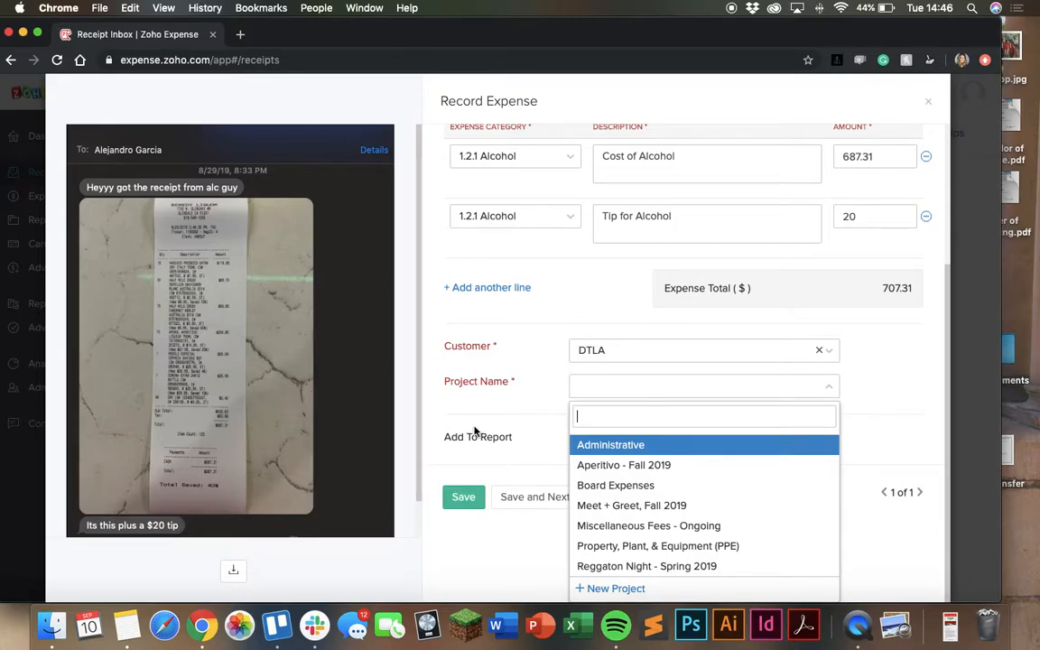
pyautogui.click(594, 469)
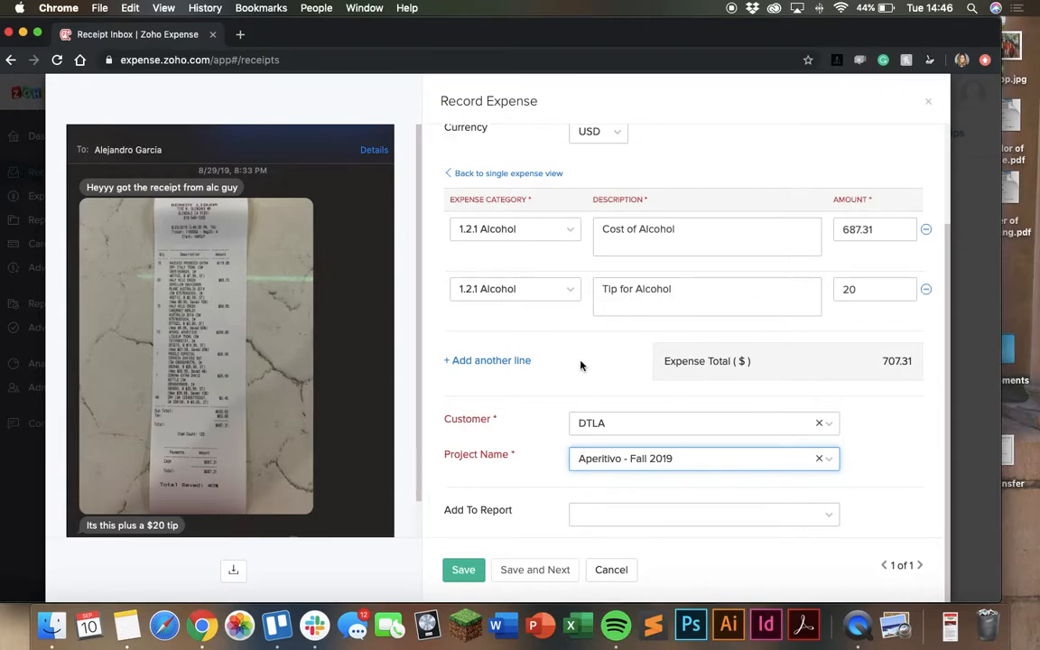
# Create a new expense report from the Add To Report field, saving it with the DTLA customer and Aperitivo project
pyautogui.scroll(1, 580, 370)
pyautogui.scroll(-1, 581, 371)
pyautogui.click(603, 513)
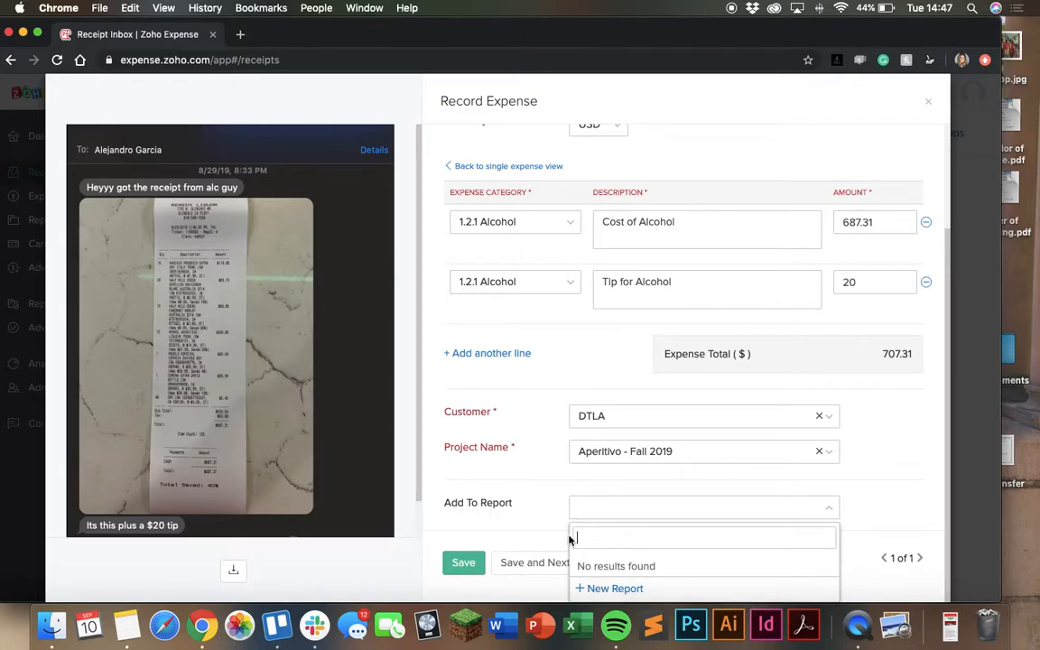
pyautogui.click(603, 588)
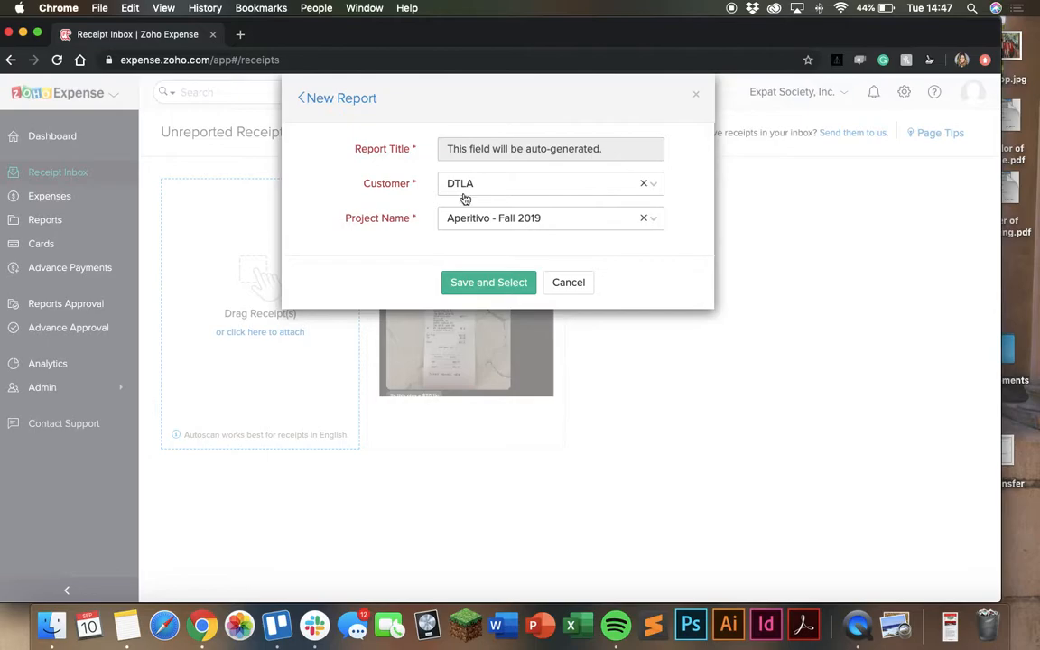
pyautogui.click(468, 283)
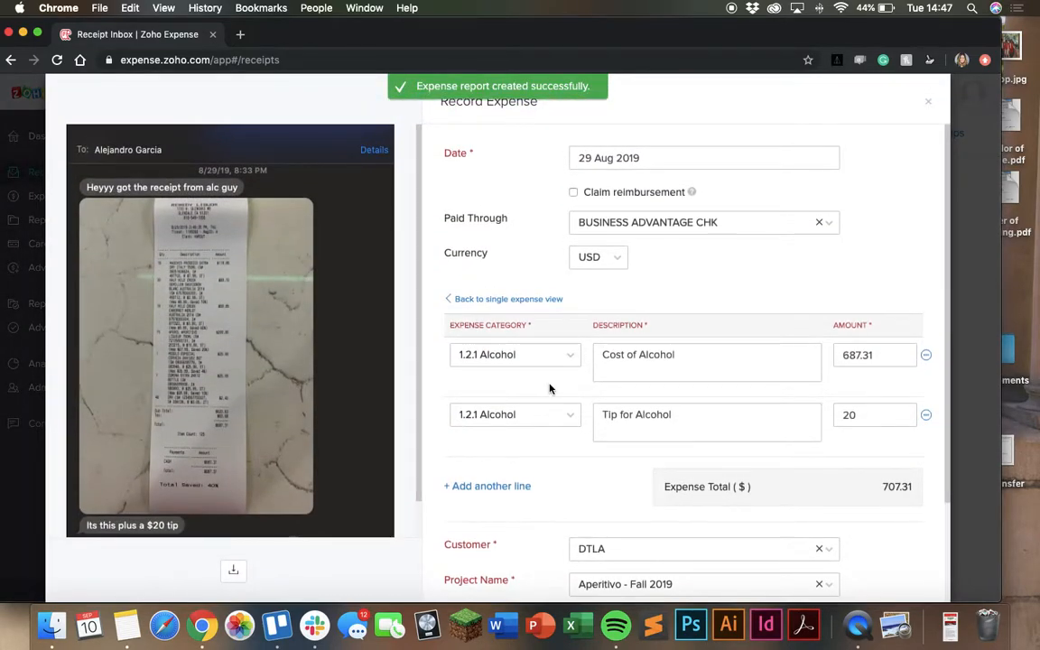
# Add the expense to the newly created DTLA report
pyautogui.scroll(-4, 550, 389)
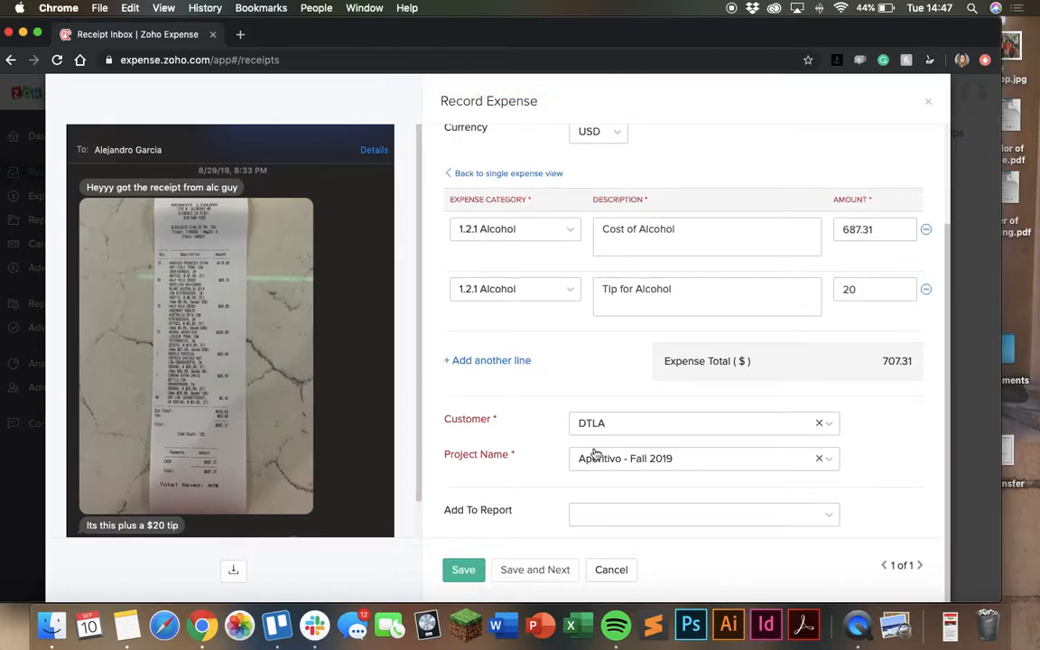
pyautogui.click(629, 519)
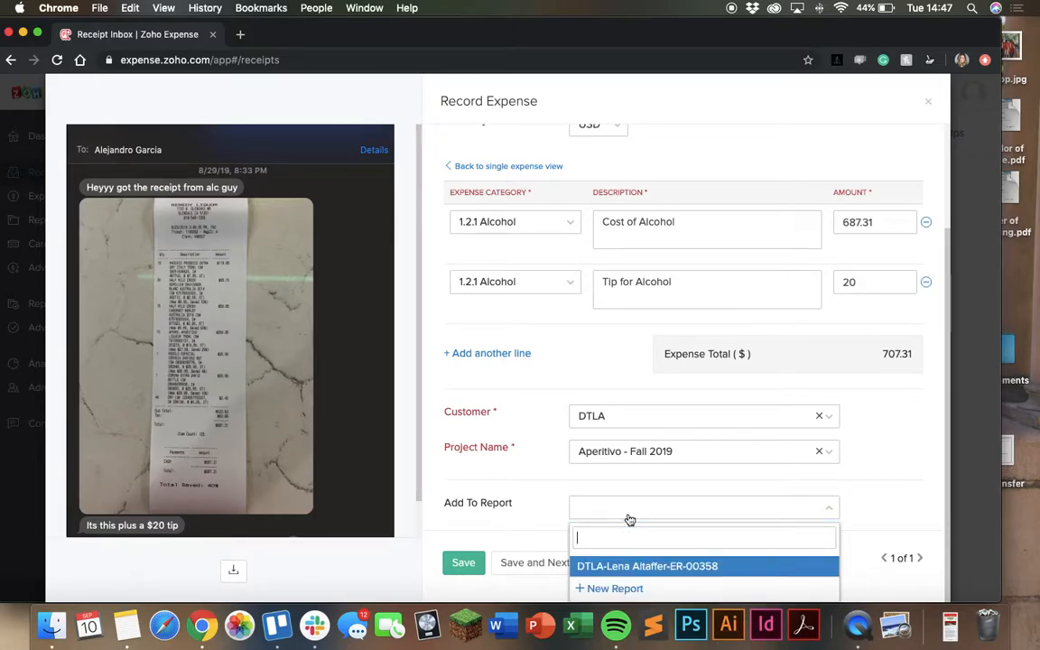
pyautogui.click(617, 565)
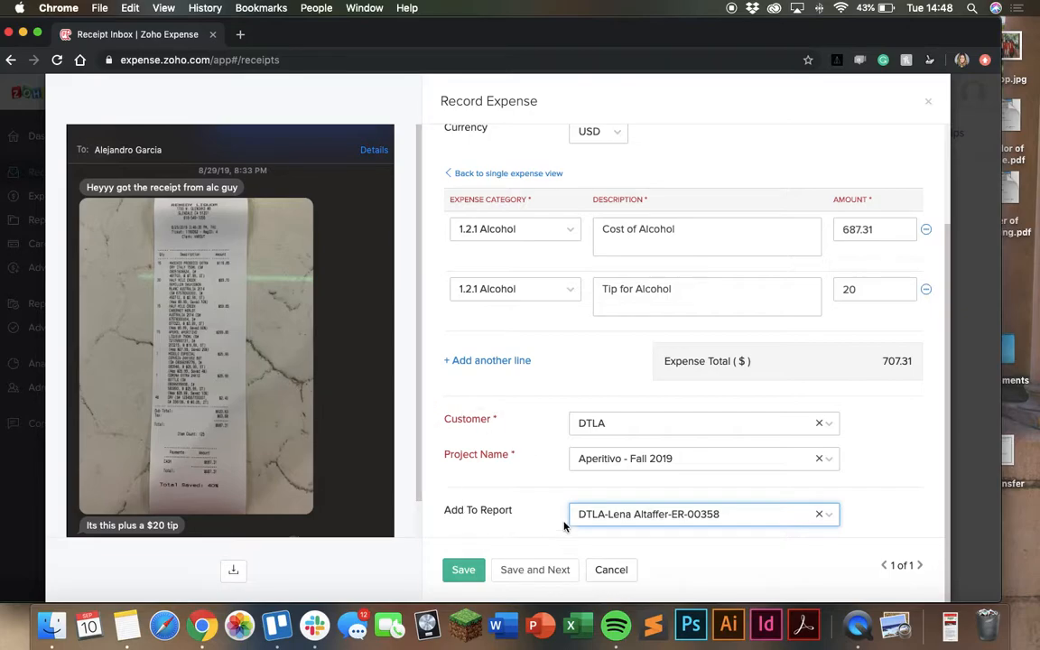
# Save the itemized expense
pyautogui.click(628, 520)
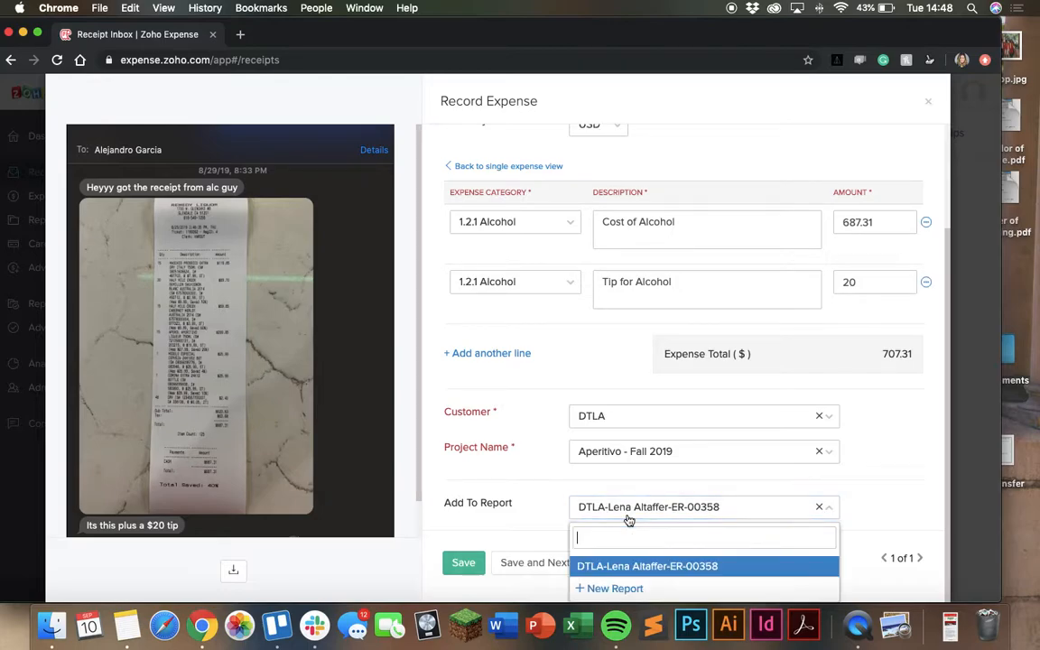
pyautogui.click(506, 480)
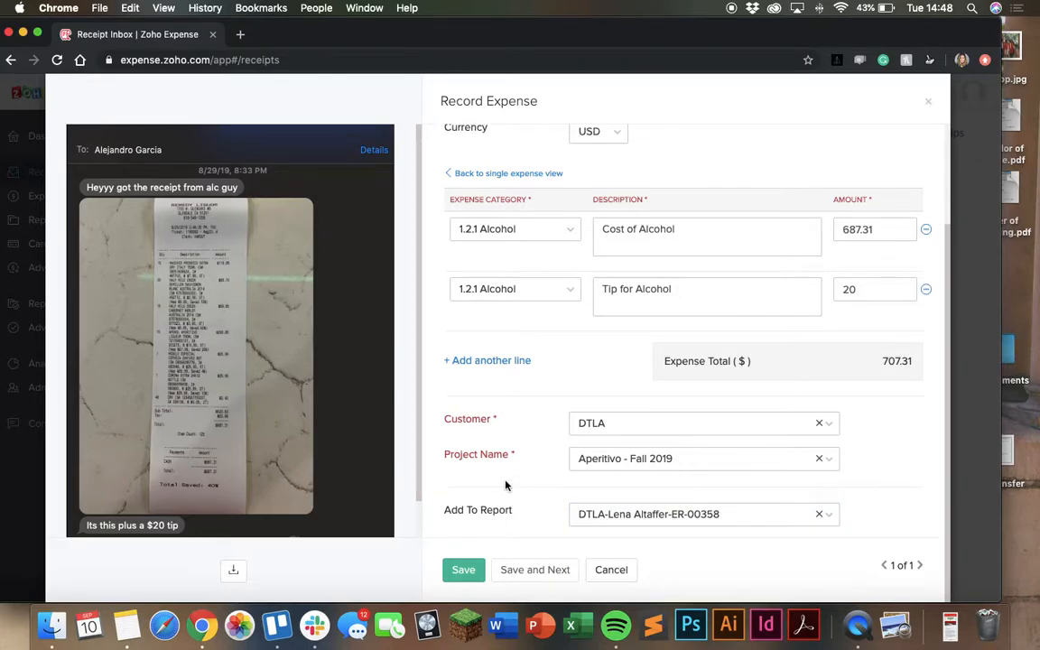
pyautogui.click(606, 510)
pyautogui.click(571, 510)
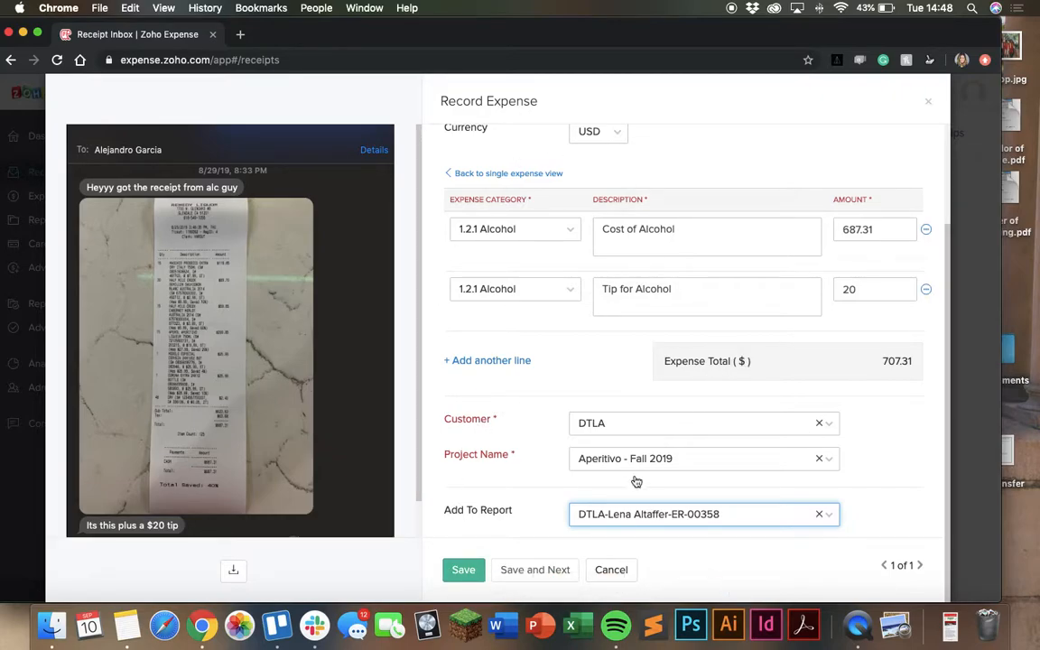
pyautogui.click(463, 574)
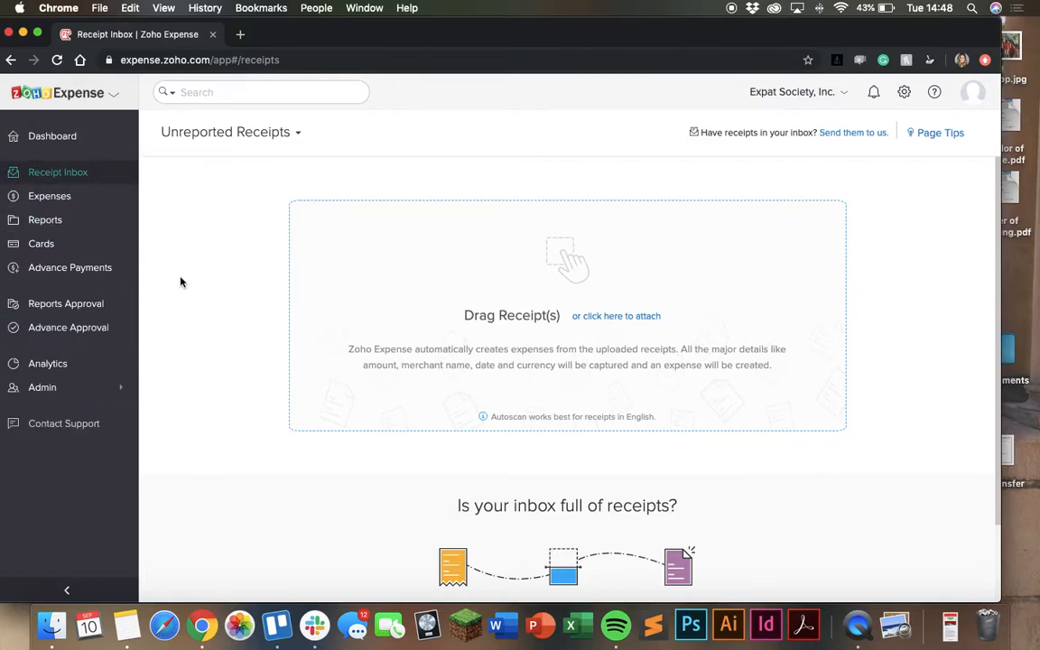
# Submit the new draft DTLA report ER-00358 for approval from the reports list
pyautogui.click(34, 201)
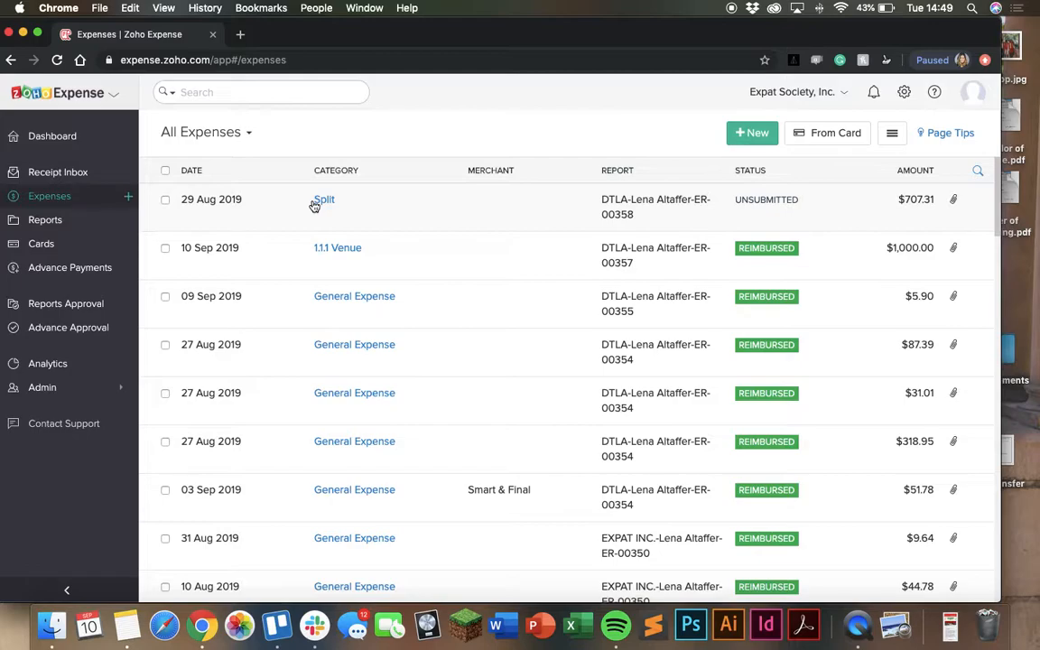
pyautogui.click(84, 225)
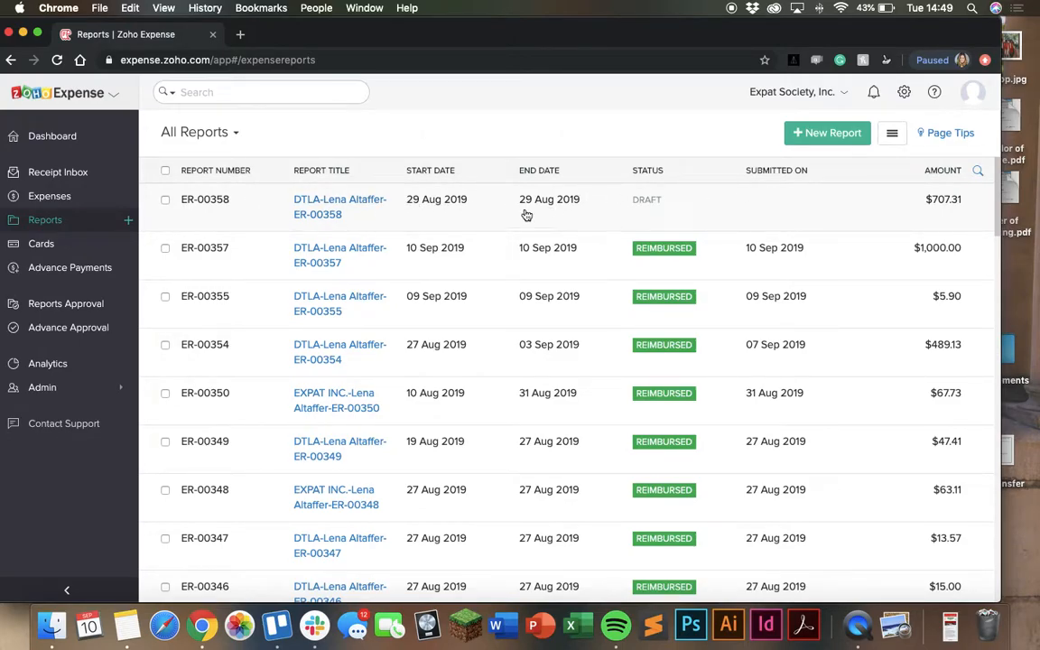
pyautogui.click(166, 200)
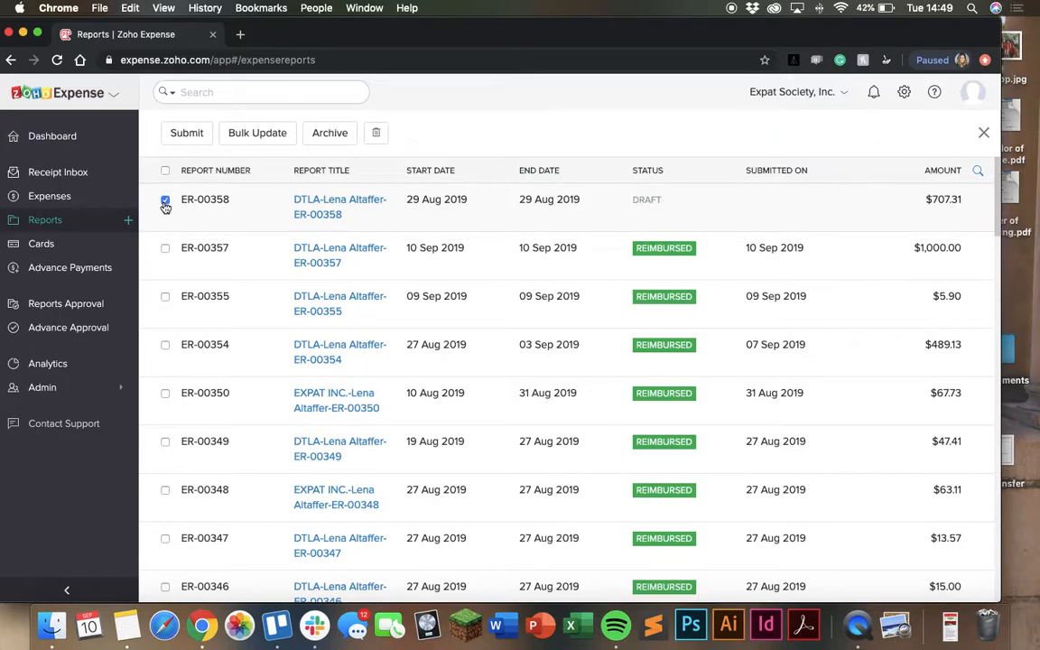
pyautogui.click(178, 133)
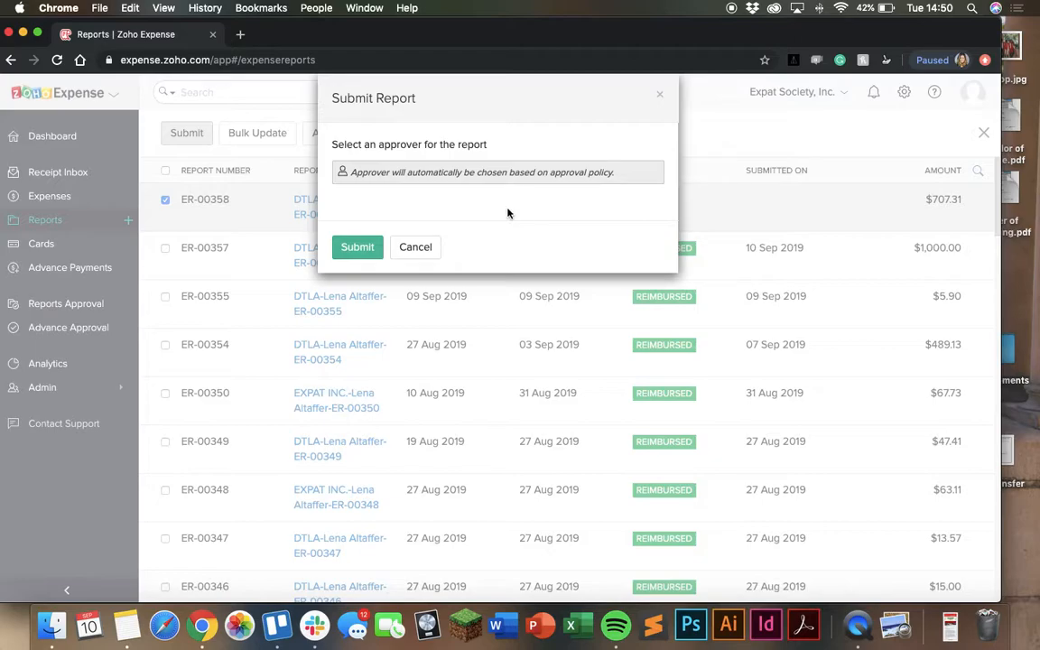
pyautogui.click(350, 252)
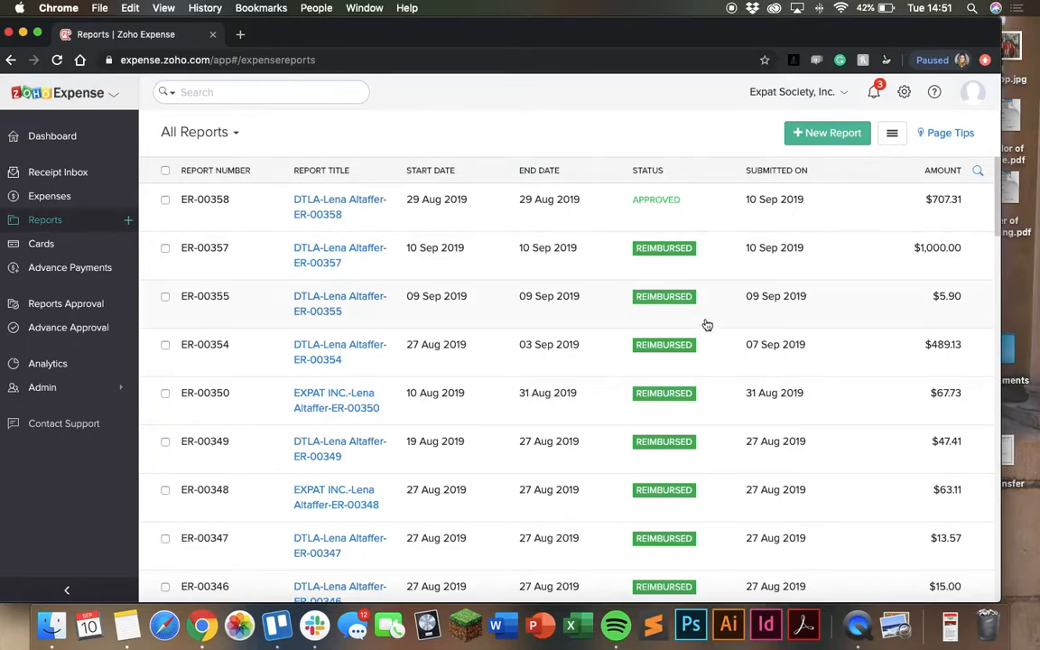
pyautogui.click(863, 619)
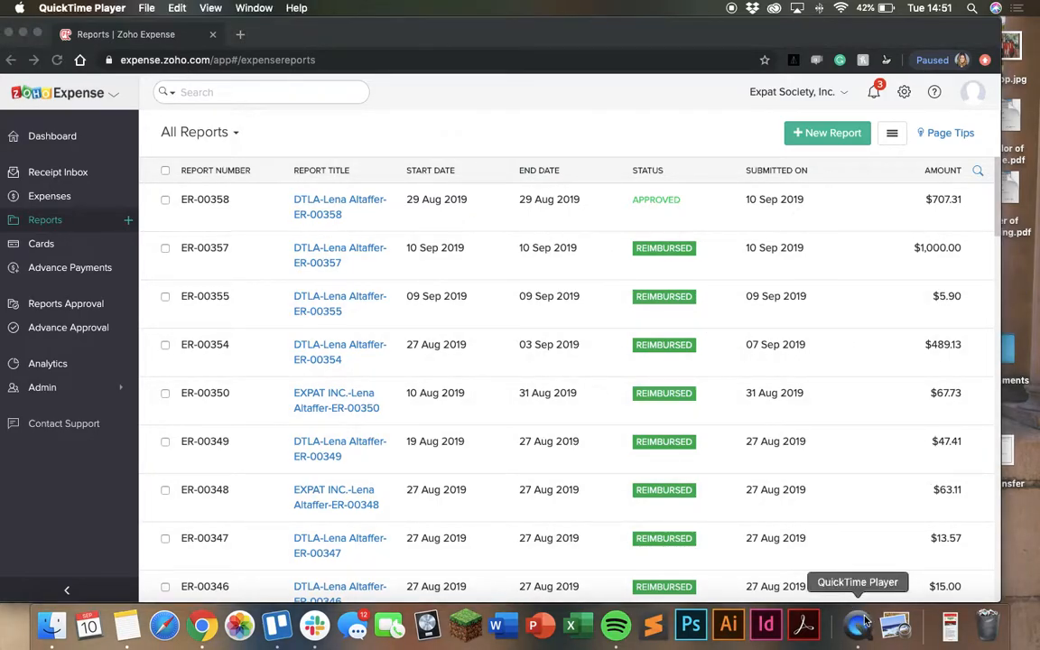
pyautogui.press('super+q')
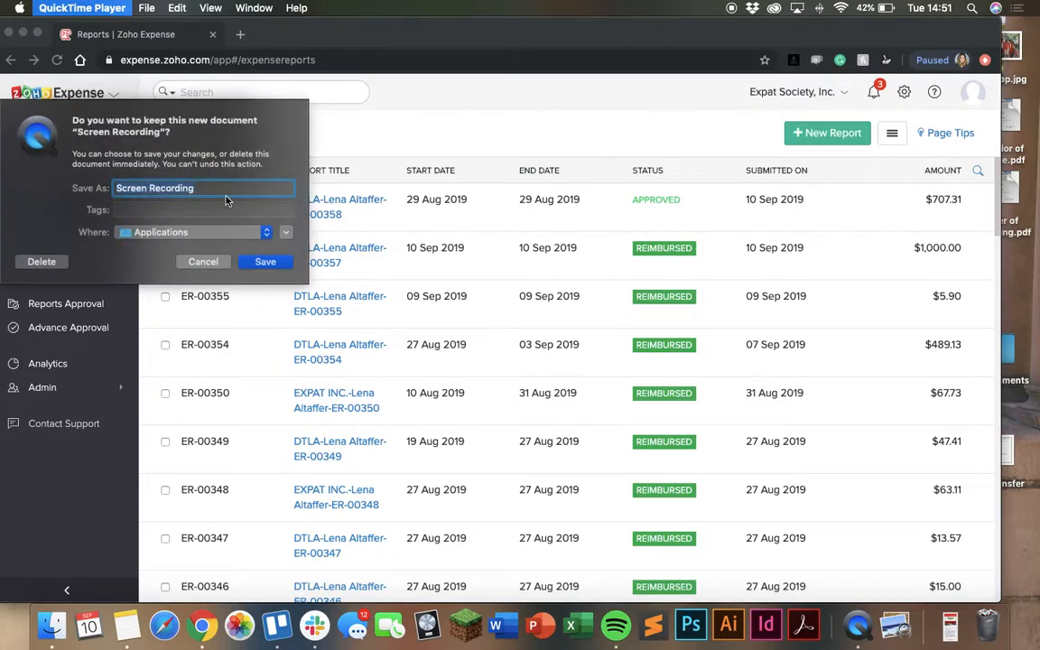
pyautogui.write('Submit ')
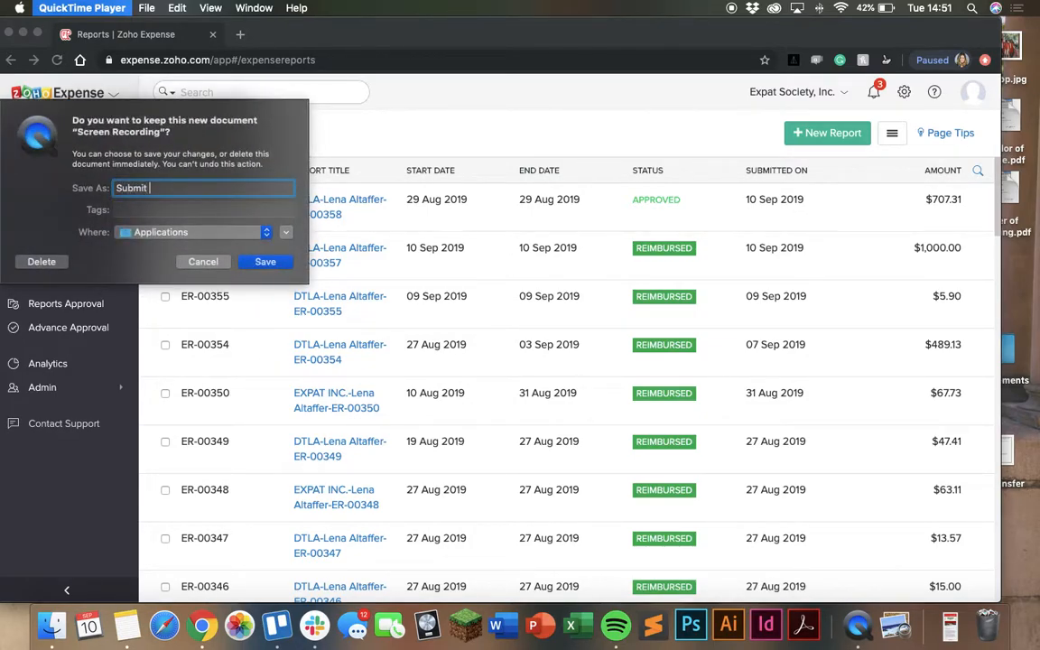
pyautogui.write('Zoho Expense Report')
pyautogui.click(194, 232)
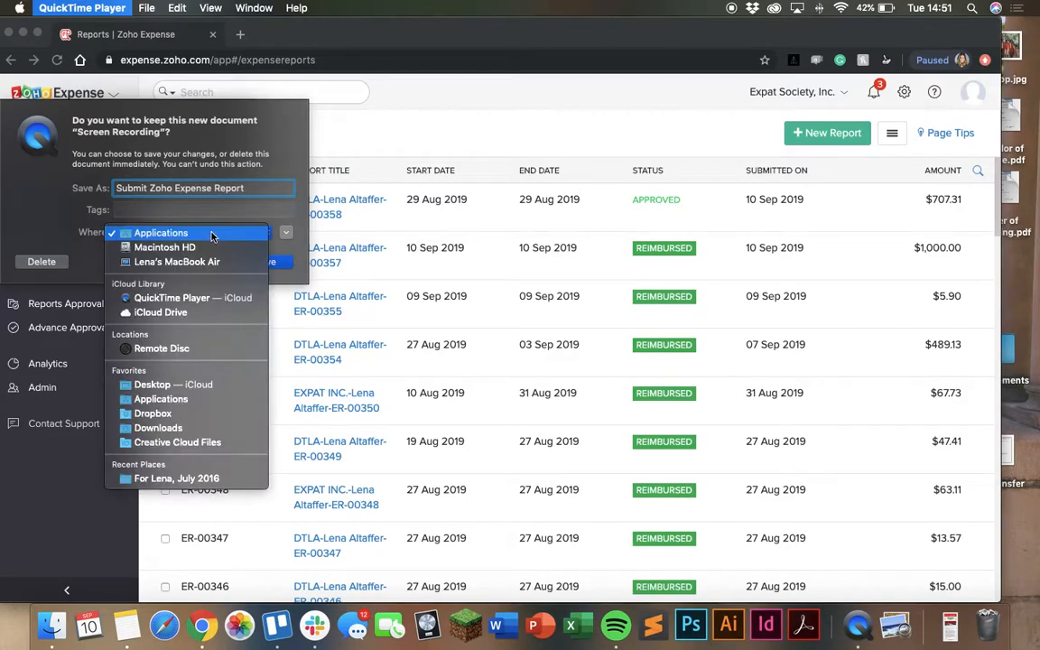
pyautogui.click(173, 384)
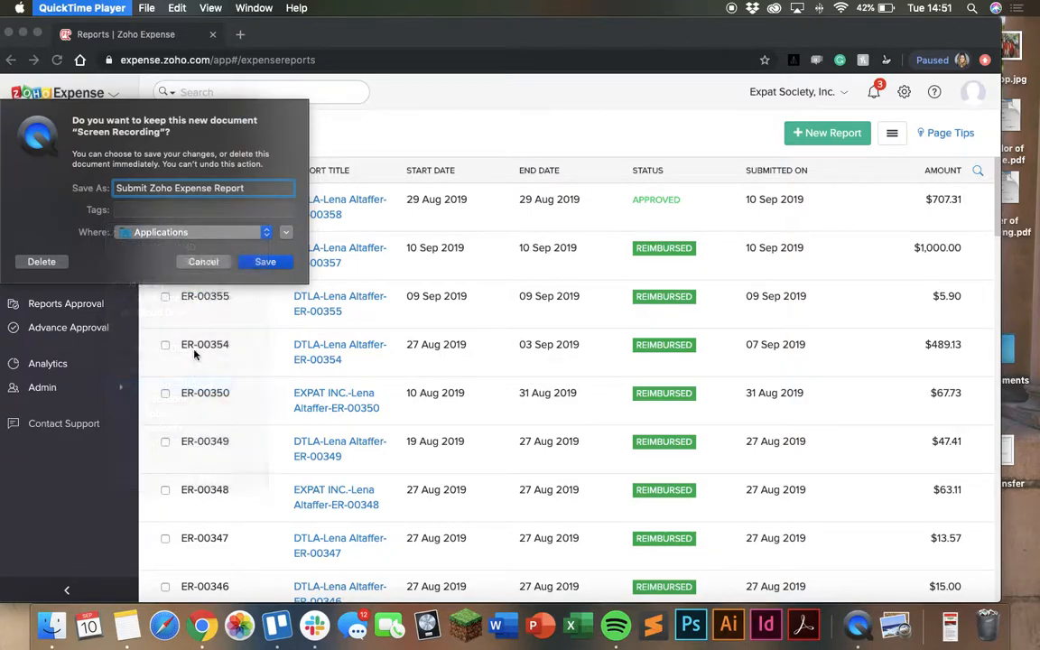